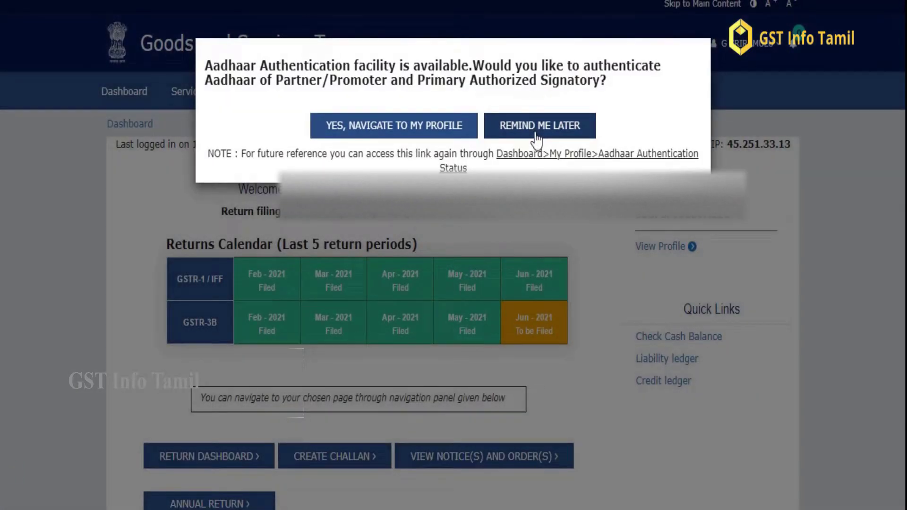
Postpone the Aadhaar authentication reminder and search the return dashboard for 2021-22, Quarter 1 (Apr - Jun), June.
{"action": "left_click", "coordinate": [536, 133]}
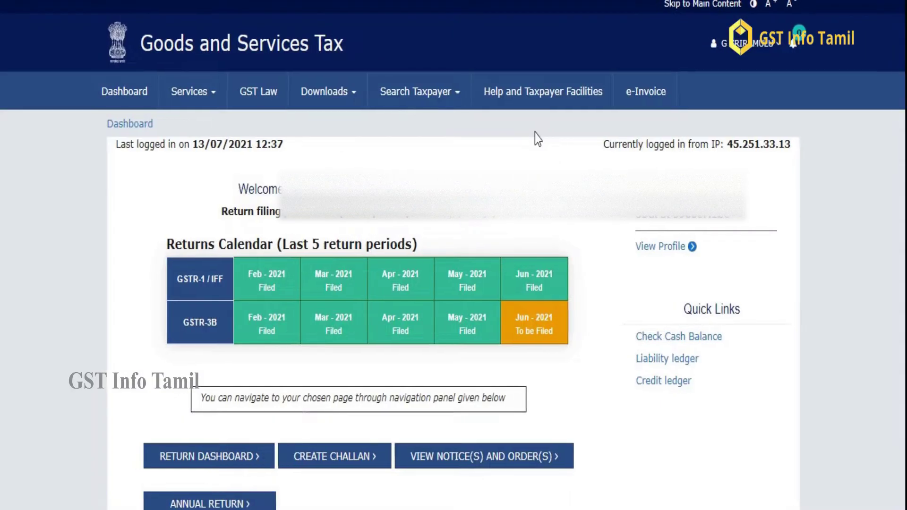
{"action": "left_click", "coordinate": [246, 467]}
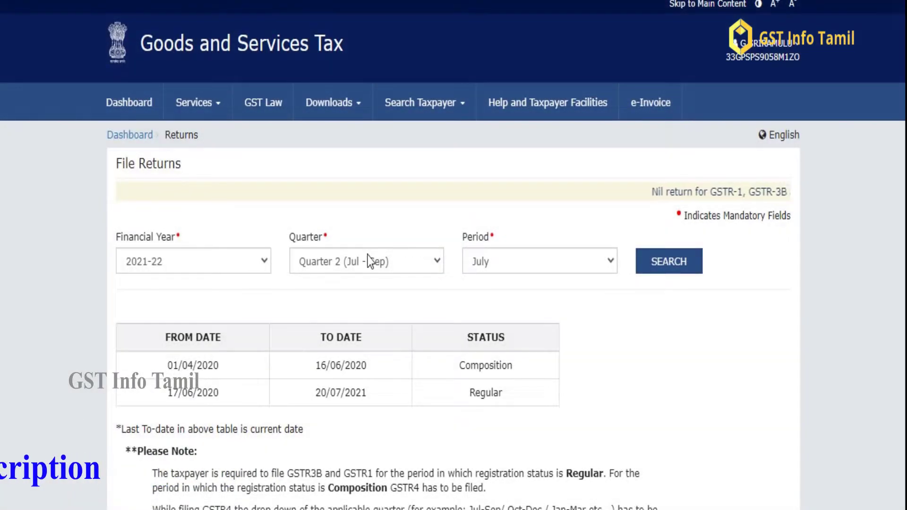
{"action": "left_click", "coordinate": [412, 262]}
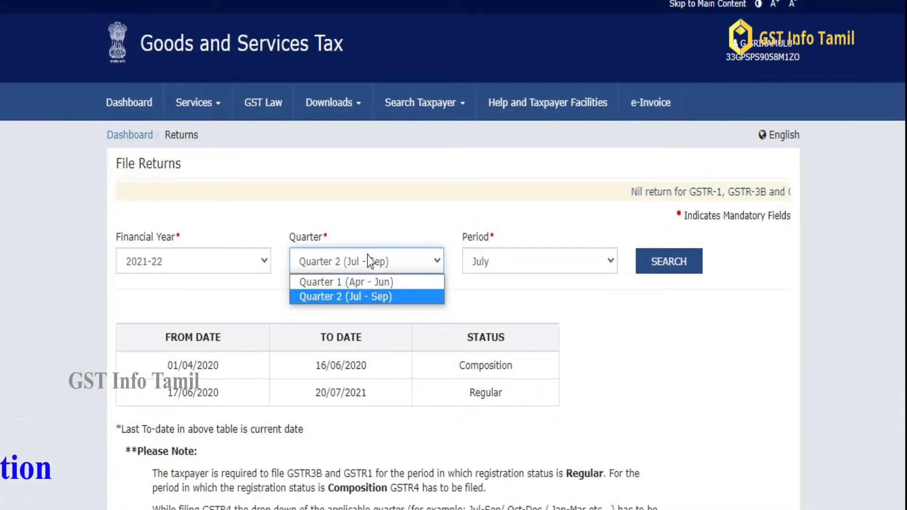
{"action": "left_click", "coordinate": [403, 285]}
{"action": "left_click", "coordinate": [659, 263]}
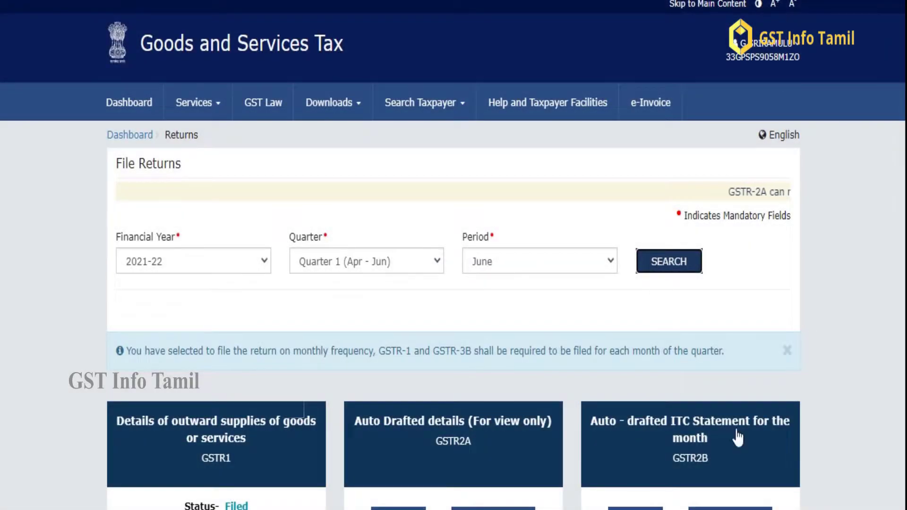
Go to the GSTR2A offline download page and request generation of the latest Excel file.
{"action": "scroll", "coordinate": [739, 435], "scroll_direction": "down", "scroll_amount": 1}
{"action": "scroll", "coordinate": [454, 284], "scroll_direction": "down", "scroll_amount": 1}
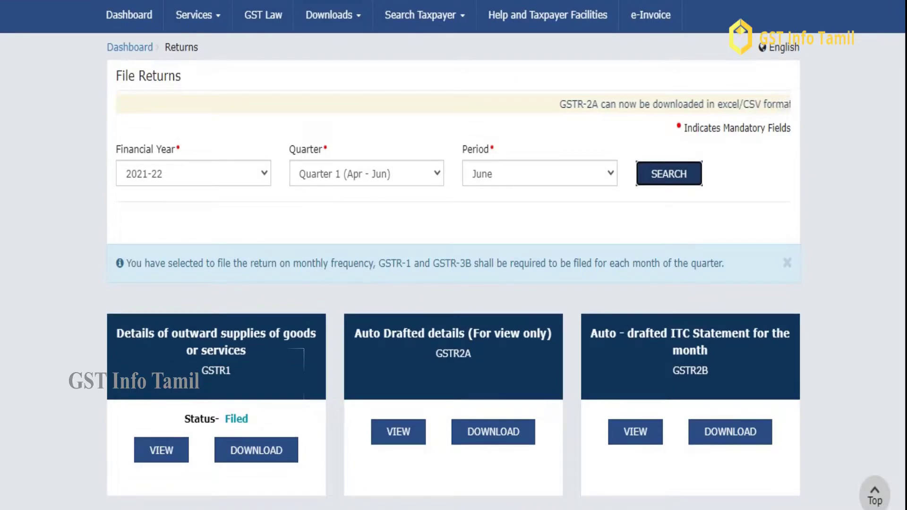
{"action": "scroll", "coordinate": [454, 284], "scroll_direction": "down", "scroll_amount": 2}
{"action": "scroll", "coordinate": [454, 284], "scroll_direction": "down", "scroll_amount": 2}
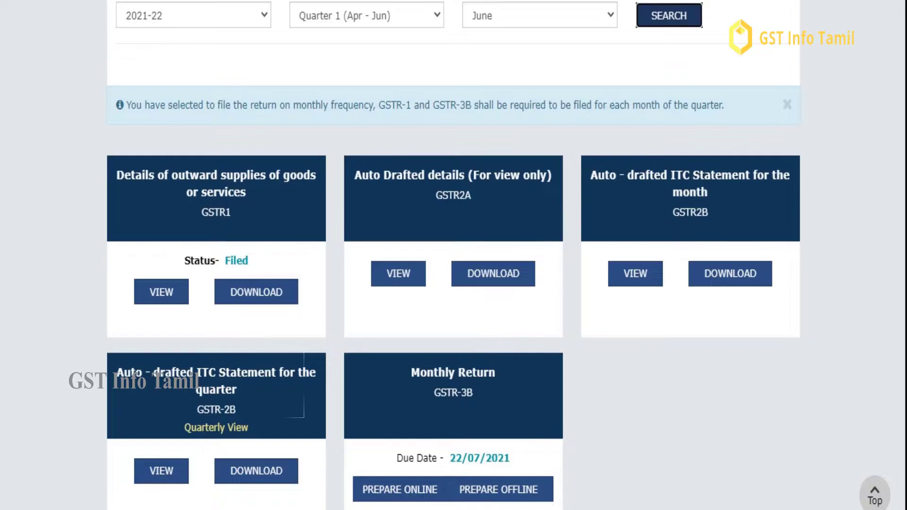
{"action": "left_click", "coordinate": [503, 286]}
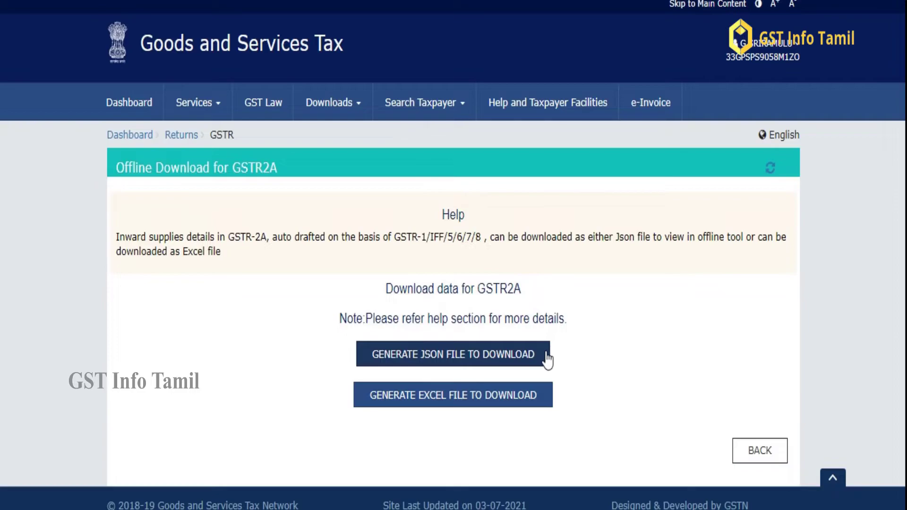
{"action": "left_click", "coordinate": [545, 410]}
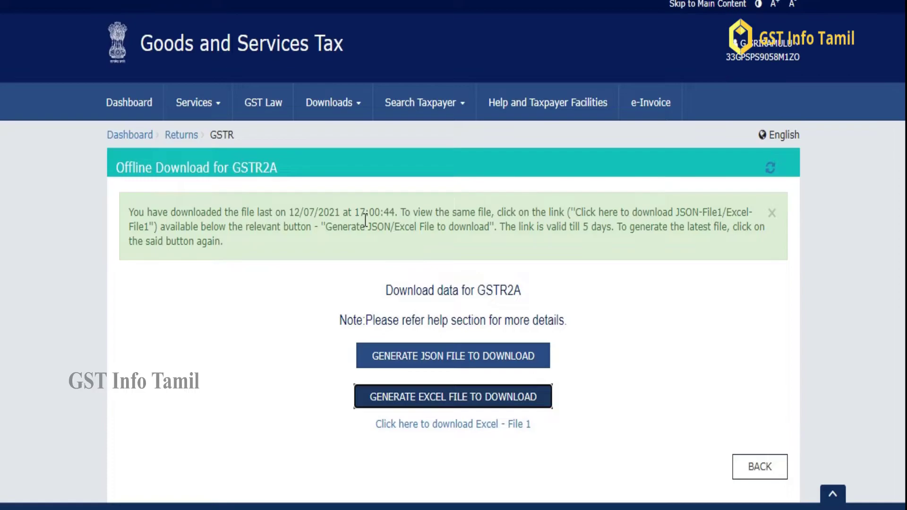
{"action": "left_click", "coordinate": [450, 399]}
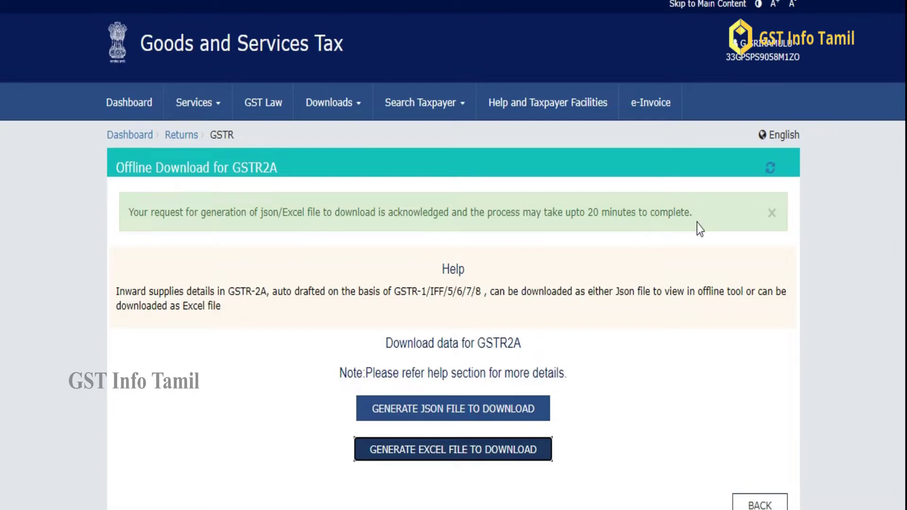
Go back to File Returns, search the June period again and bring up the generated GSTR2A Excel file link.
{"action": "left_click", "coordinate": [760, 504]}
{"action": "left_click", "coordinate": [653, 272]}
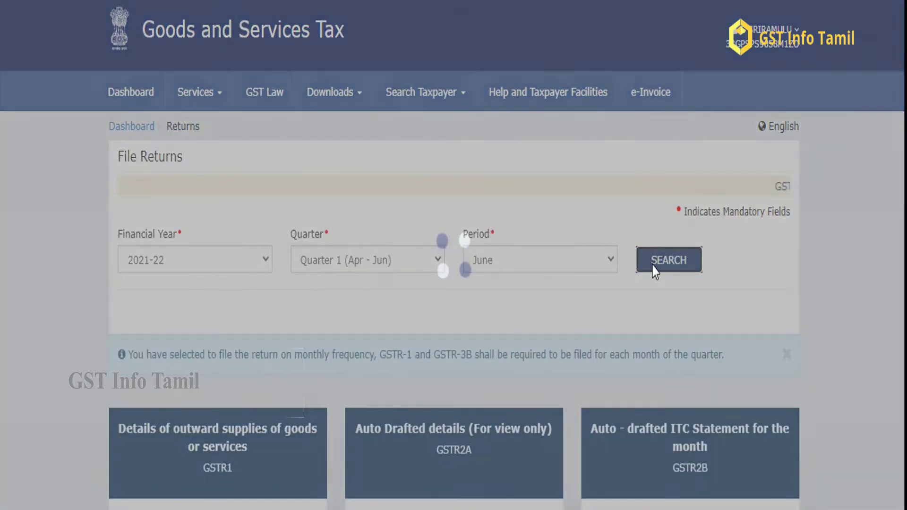
{"action": "scroll", "coordinate": [453, 255], "scroll_direction": "down", "scroll_amount": 5}
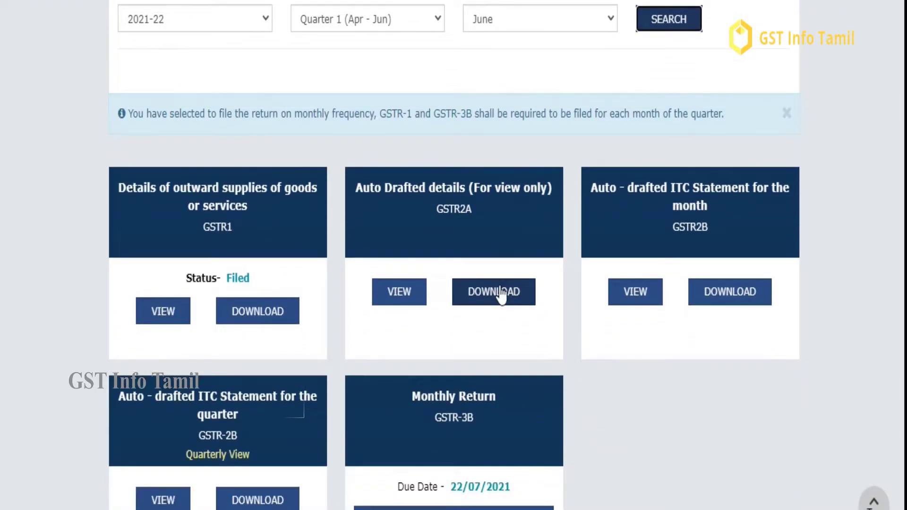
{"action": "left_click", "coordinate": [500, 289]}
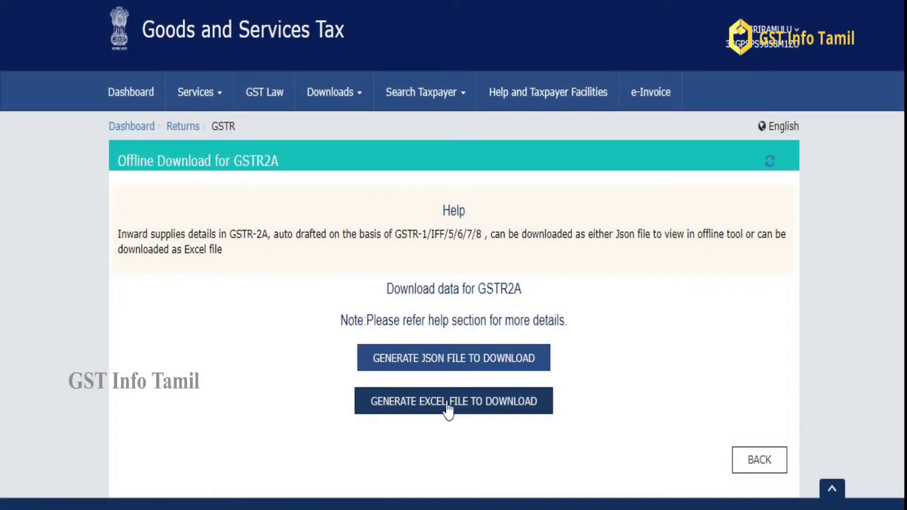
{"action": "left_click", "coordinate": [448, 409]}
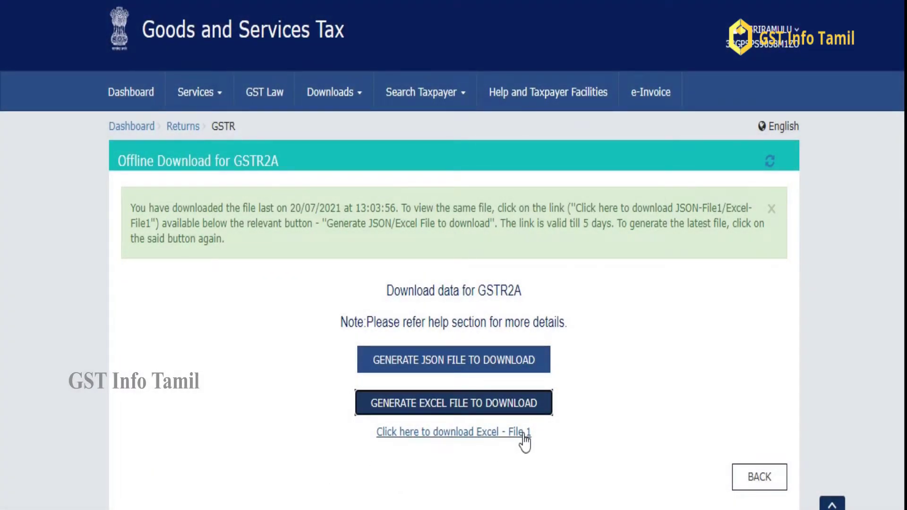
Download the GSTR2A Excel File 1 and save the ZIP archive in a folder on the Desktop.
{"action": "left_click", "coordinate": [490, 436]}
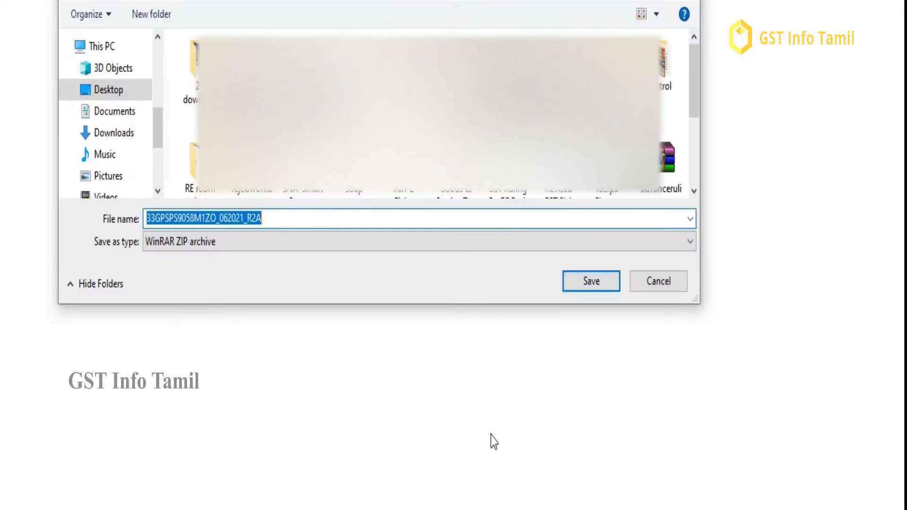
{"action": "left_click", "coordinate": [196, 71]}
{"action": "left_click", "coordinate": [590, 281]}
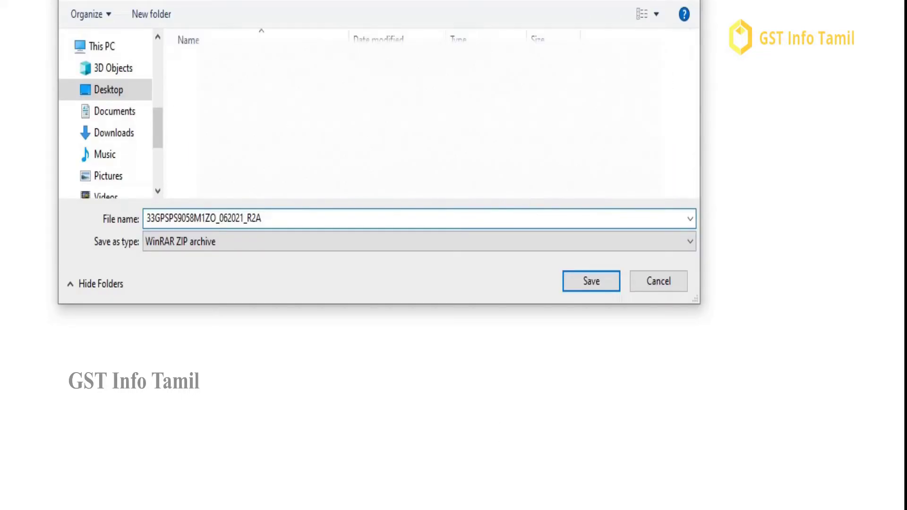
{"action": "left_click", "coordinate": [587, 274]}
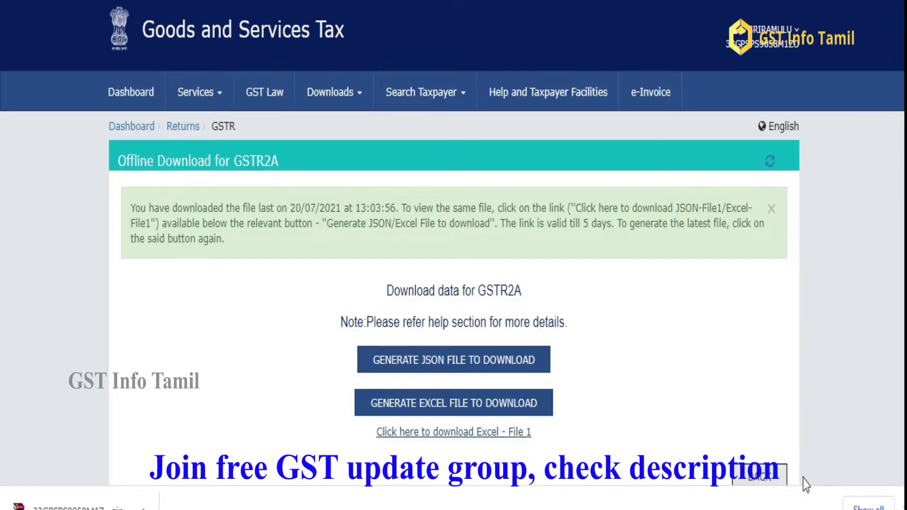
Switch to File Explorer, open the extracted June 2021 GSTR-2A workbook in Excel and show its B2B sheet.
{"action": "left_click", "coordinate": [899, 508]}
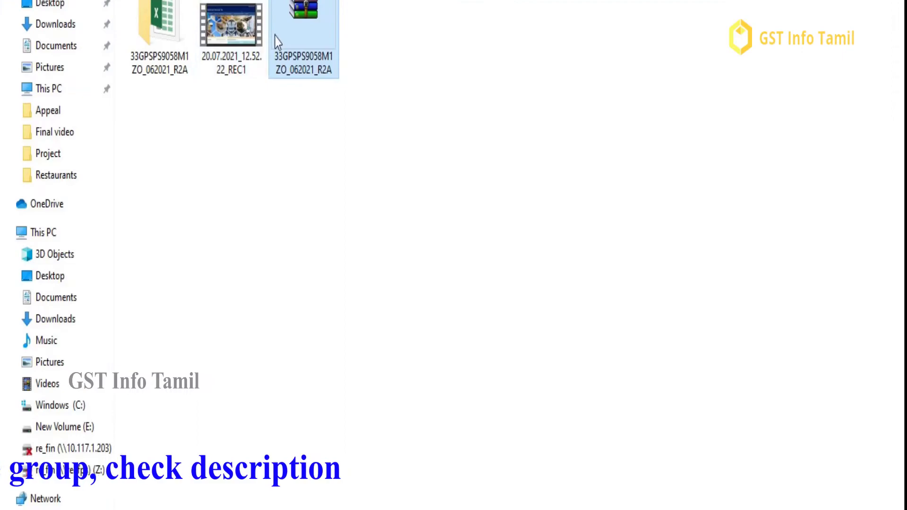
{"action": "left_click", "coordinate": [167, 33]}
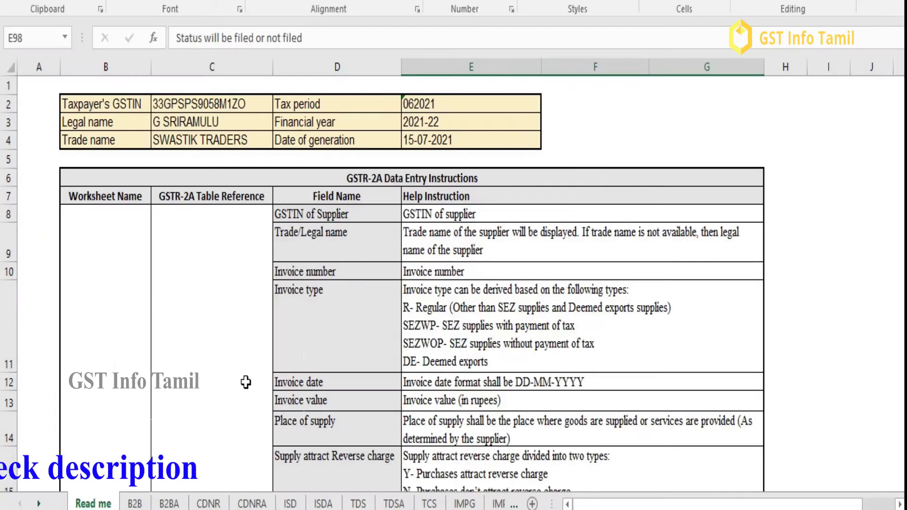
{"action": "left_click", "coordinate": [137, 505]}
Look through the remaining GSTR-2A sheets in order, from B2BA, CDNR and ISD to TDS, TCS, IMPG and IMPG SEZ.
{"action": "left_click", "coordinate": [176, 505]}
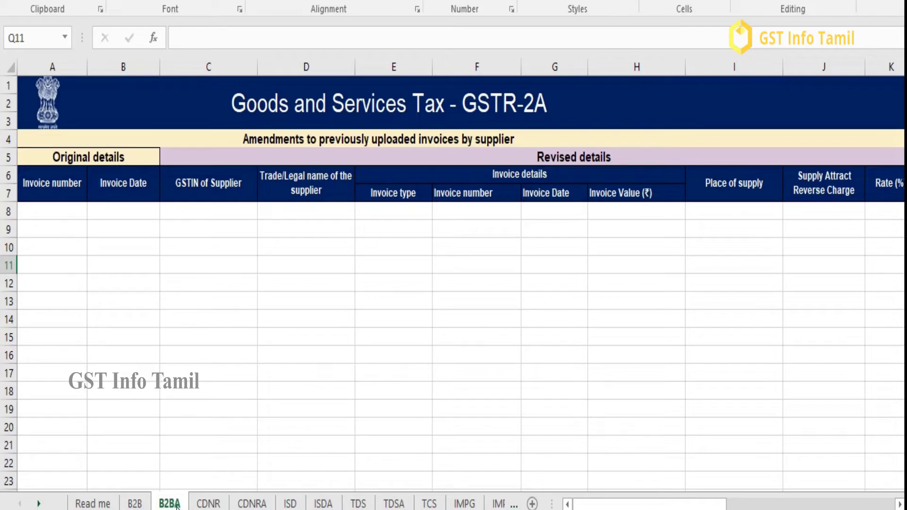
{"action": "left_click", "coordinate": [202, 505]}
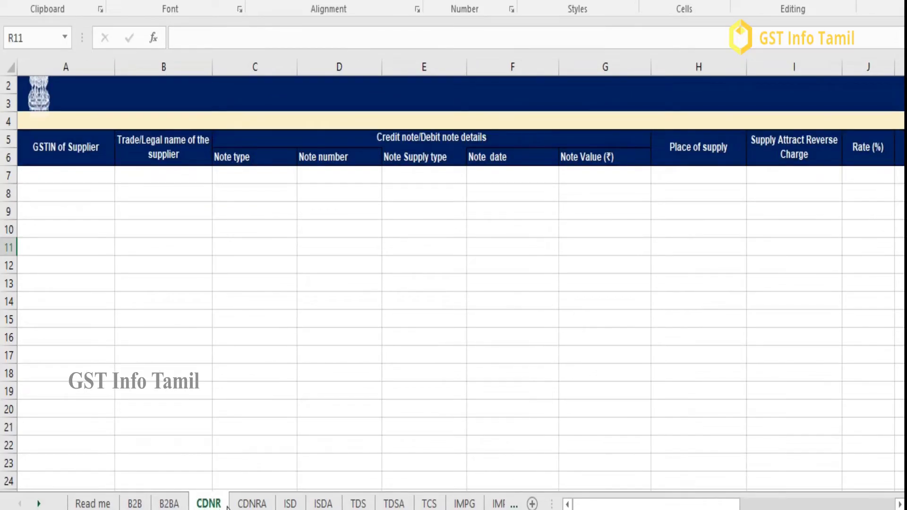
{"action": "left_click", "coordinate": [251, 504]}
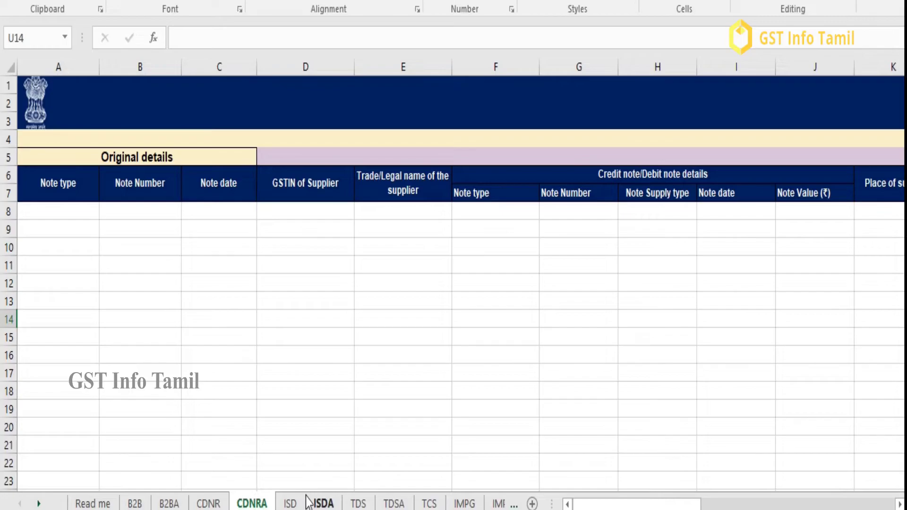
{"action": "left_click", "coordinate": [290, 503]}
{"action": "left_click", "coordinate": [323, 505]}
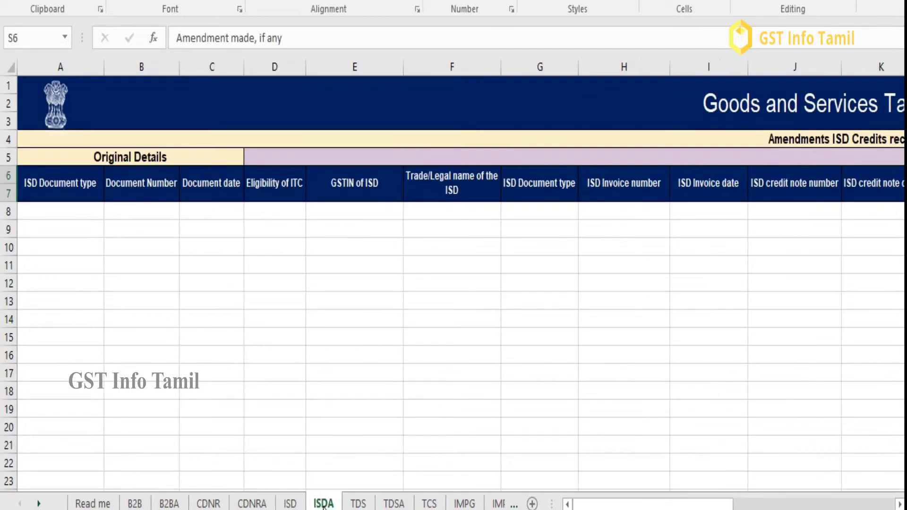
{"action": "left_click", "coordinate": [356, 505]}
{"action": "left_click", "coordinate": [393, 504]}
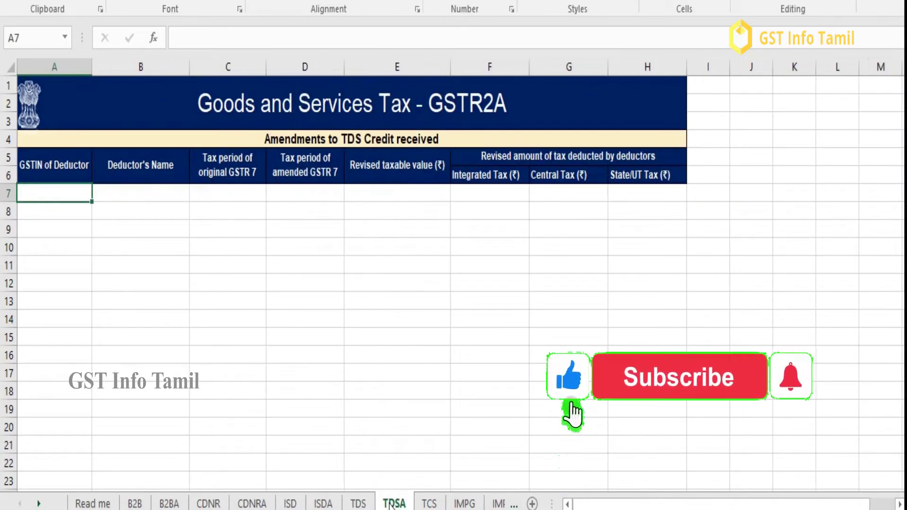
{"action": "left_click", "coordinate": [427, 504]}
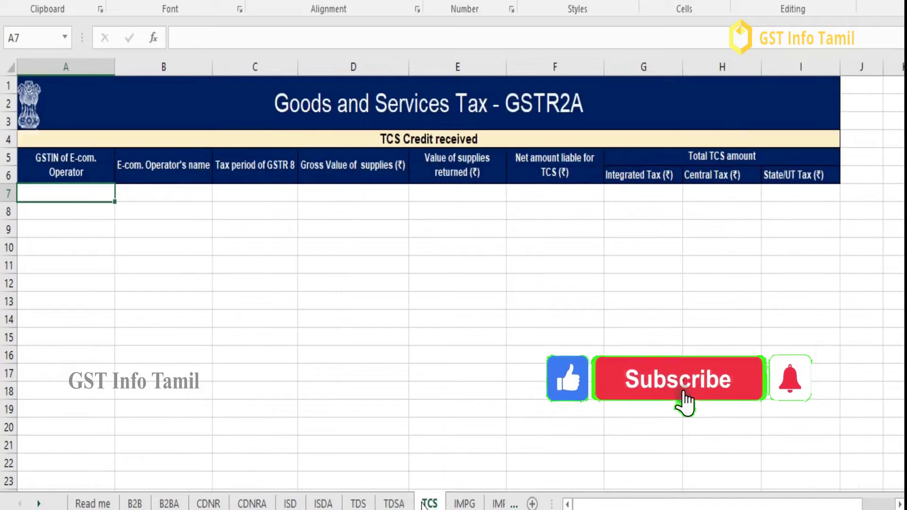
{"action": "left_click", "coordinate": [475, 504]}
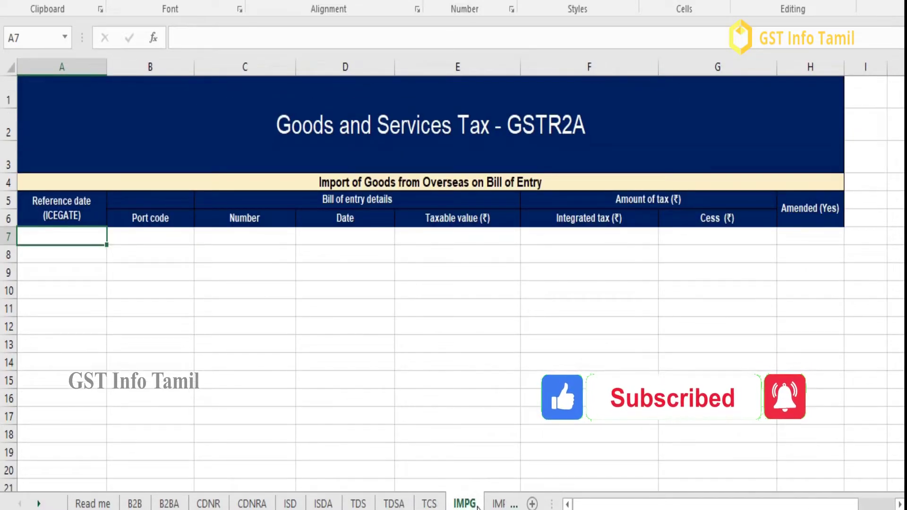
{"action": "left_click", "coordinate": [499, 504]}
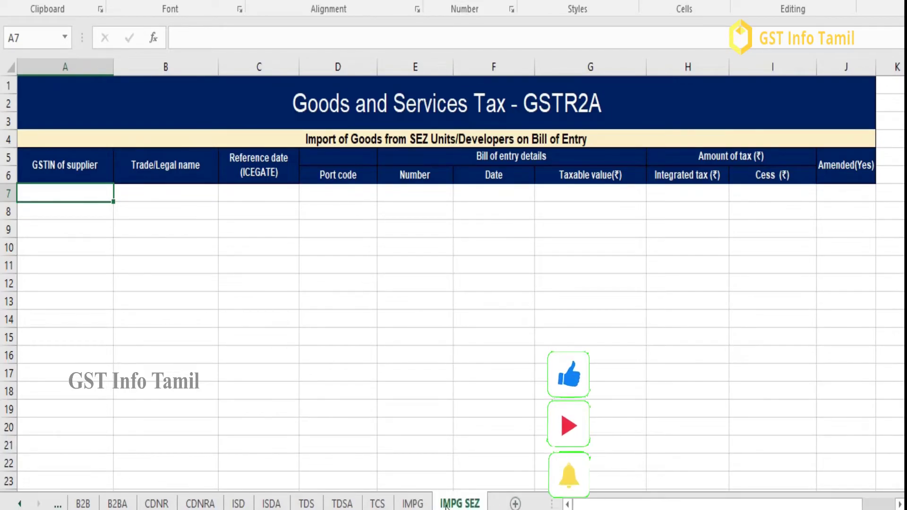
Examine the first invoice row on the B2B sheet, from the supplier's GSTIN across the tax amounts to the GSTR-1 filing date.
{"action": "left_click", "coordinate": [82, 504]}
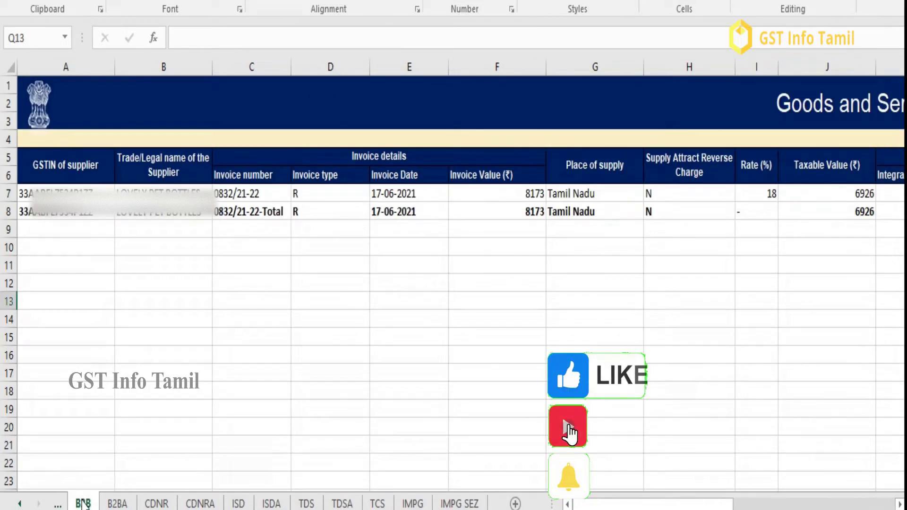
{"action": "left_click", "coordinate": [284, 334]}
{"action": "key", "text": "ctrl+Home"}
{"action": "key", "text": "Down"}
{"action": "key", "text": "Down"}
{"action": "key", "text": "Down"}
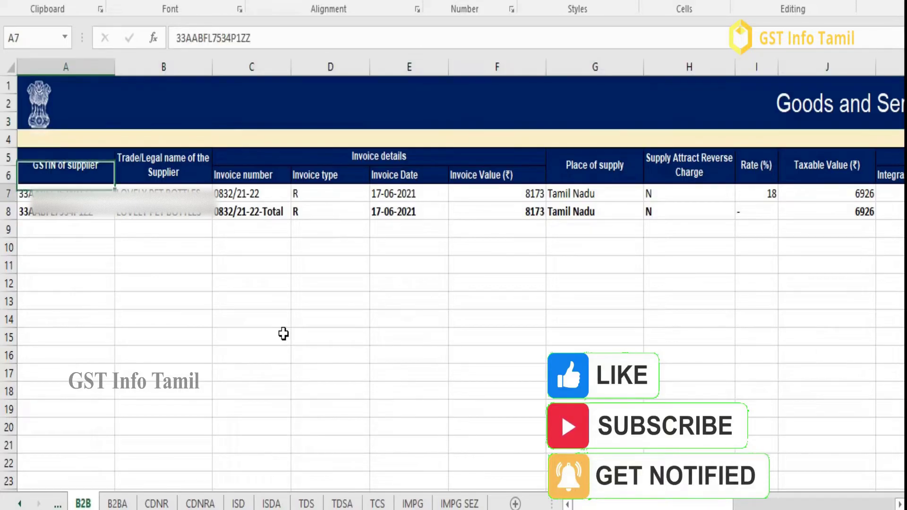
{"action": "key", "text": "Right"}
{"action": "key", "text": "Right"}
{"action": "key", "text": "Right"}
{"action": "key", "text": "Right"}
{"action": "key", "text": "Right"}
{"action": "key", "text": "Right"}
{"action": "key", "text": "Right"}
{"action": "key", "text": "Right"}
{"action": "key", "text": "Right"}
{"action": "key", "text": "Right"}
{"action": "key", "text": "Right"}
{"action": "key", "text": "Right"}
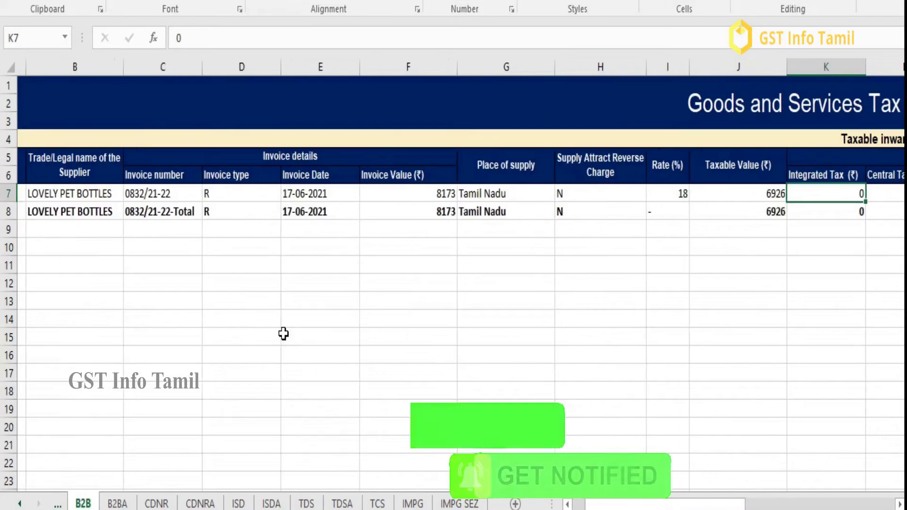
{"action": "key", "text": "Left"}
{"action": "key", "text": "Left"}
{"action": "key", "text": "Left"}
{"action": "key", "text": "Left"}
{"action": "key", "text": "Left"}
{"action": "key", "text": "Left"}
{"action": "key", "text": "Left"}
{"action": "key", "text": "Left"}
{"action": "key", "text": "Left"}
{"action": "key", "text": "Left"}
{"action": "key", "text": "Left"}
{"action": "key", "text": "Left"}
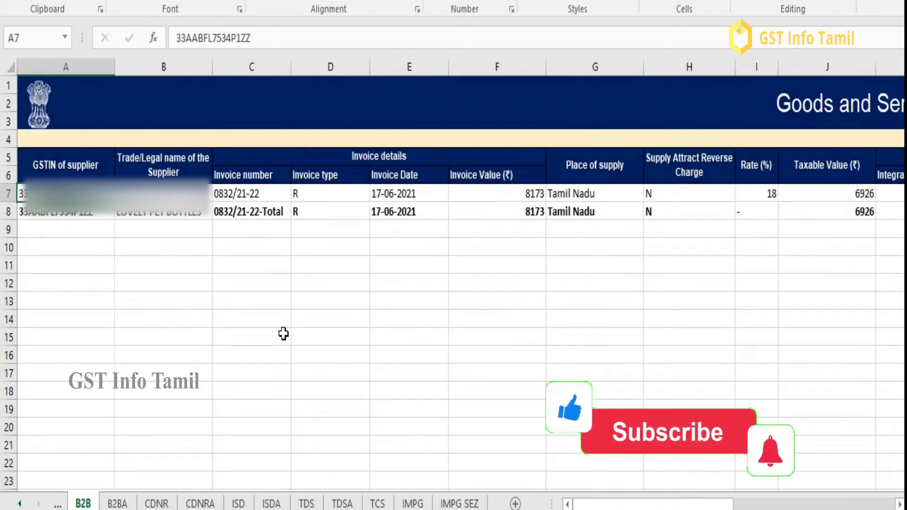
{"action": "key", "text": "Right"}
{"action": "key", "text": "Right"}
{"action": "key", "text": "Right"}
{"action": "key", "text": "Right"}
{"action": "key", "text": "Right"}
{"action": "key", "text": "Right"}
{"action": "key", "text": "Right"}
{"action": "key", "text": "Right"}
{"action": "key", "text": "Right"}
{"action": "key", "text": "Right"}
{"action": "key", "text": "Right"}
{"action": "key", "text": "Right"}
{"action": "key", "text": "Right"}
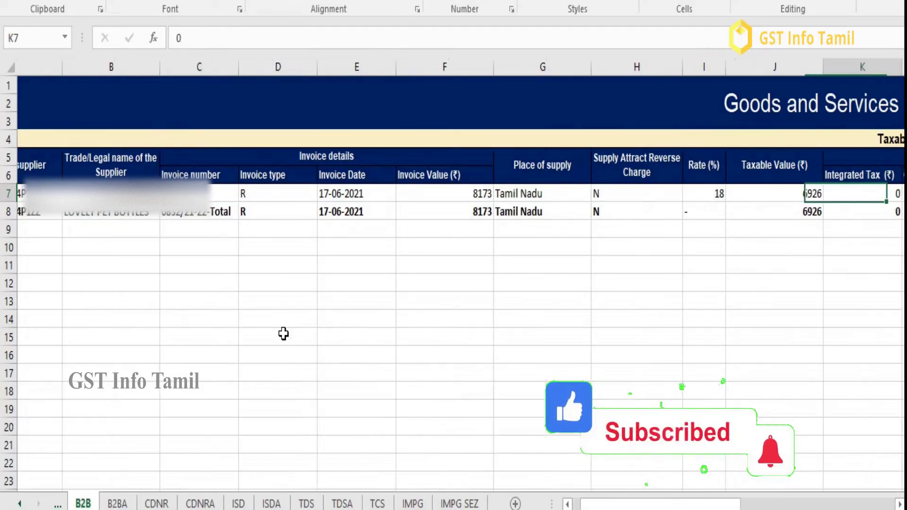
{"action": "key", "text": "Right"}
{"action": "key", "text": "Right"}
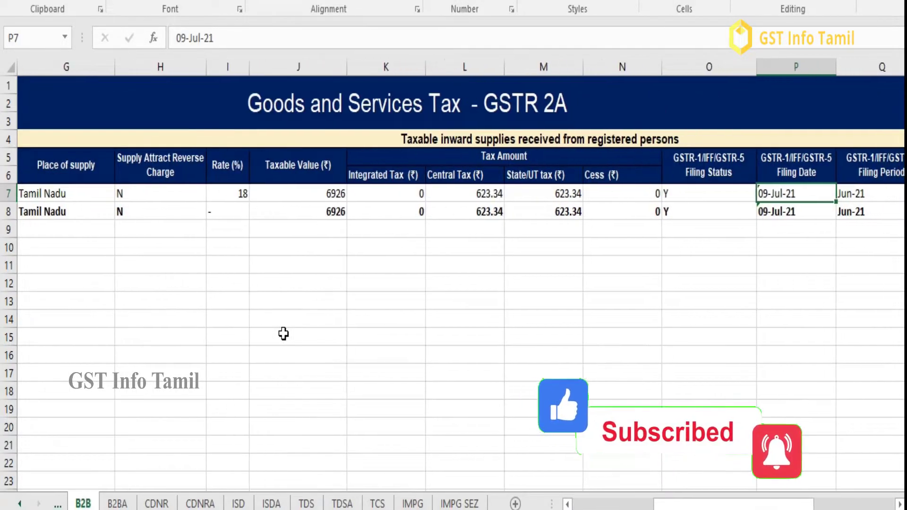
{"action": "key", "text": "Left"}
{"action": "key", "text": "Left"}
{"action": "key", "text": "Left"}
{"action": "key", "text": "Left"}
{"action": "key", "text": "Left"}
{"action": "key", "text": "Left"}
{"action": "key", "text": "Left"}
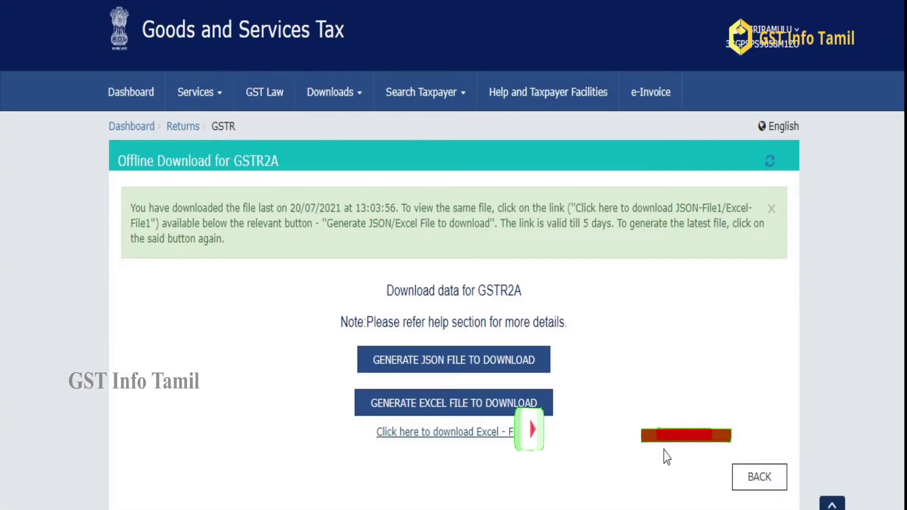
Return to the File Returns page and search the returns for 2021-22, Quarter 1 (Apr - Jun), June.
{"action": "left_click", "coordinate": [756, 478]}
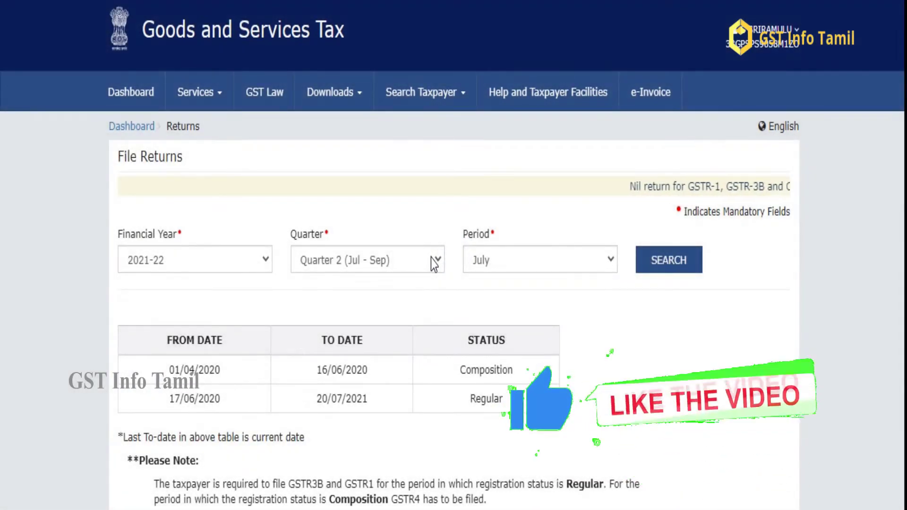
{"action": "left_click", "coordinate": [432, 260]}
{"action": "left_click", "coordinate": [419, 282]}
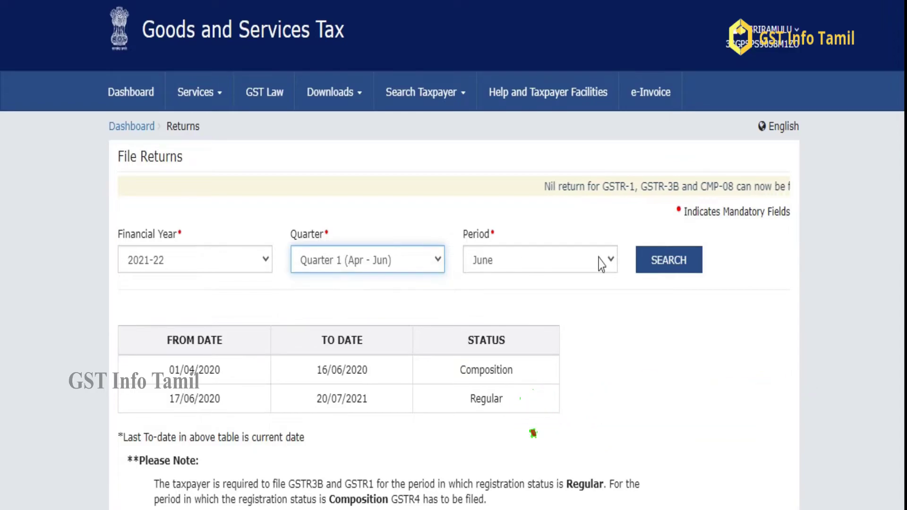
{"action": "left_click", "coordinate": [674, 272]}
{"action": "scroll", "coordinate": [676, 265], "scroll_direction": "down", "scroll_amount": 3}
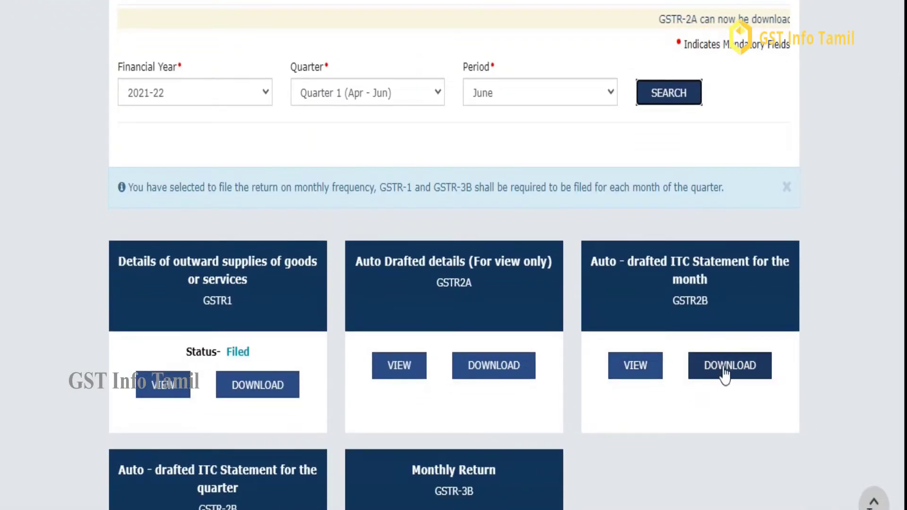
View the GSTR2B auto-drafted ITC statement for the month and examine its ITC available summary table.
{"action": "left_click", "coordinate": [621, 378]}
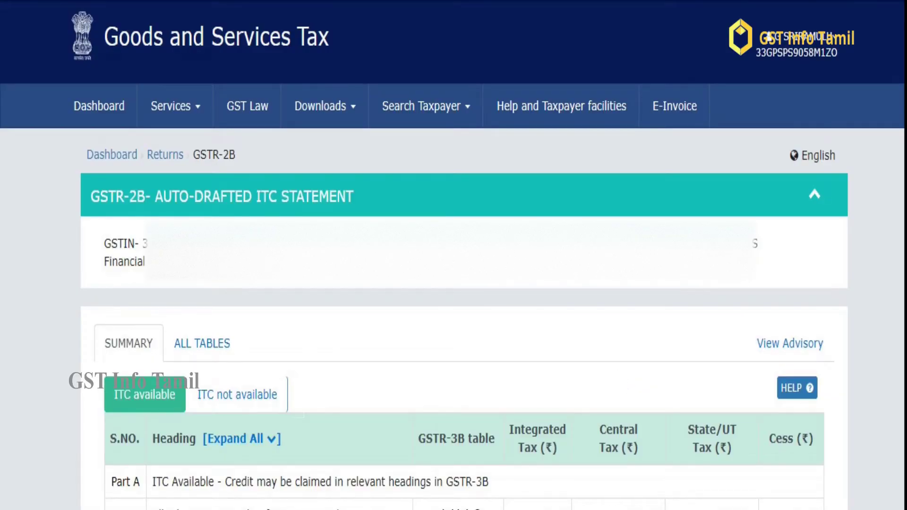
{"action": "scroll", "coordinate": [454, 255], "scroll_direction": "down", "scroll_amount": 4}
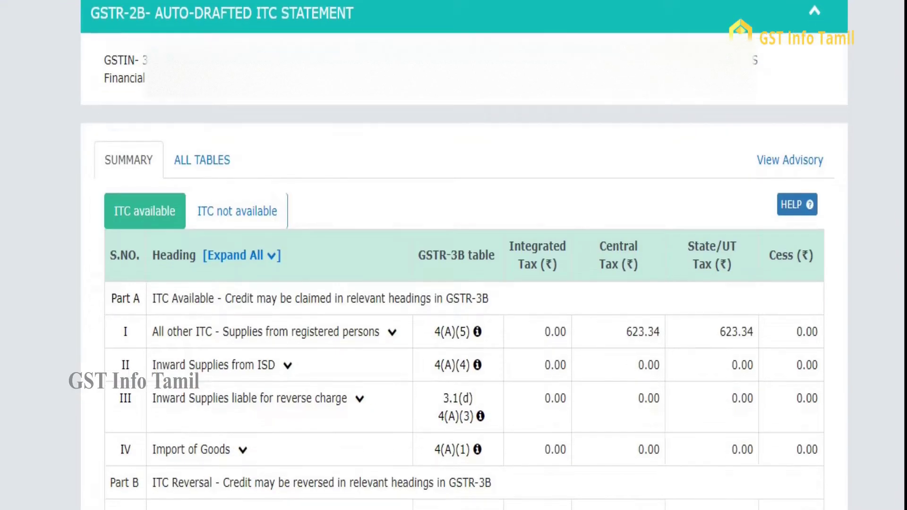
{"action": "scroll", "coordinate": [454, 256], "scroll_direction": "down", "scroll_amount": 2}
{"action": "scroll", "coordinate": [454, 255], "scroll_direction": "down", "scroll_amount": 1}
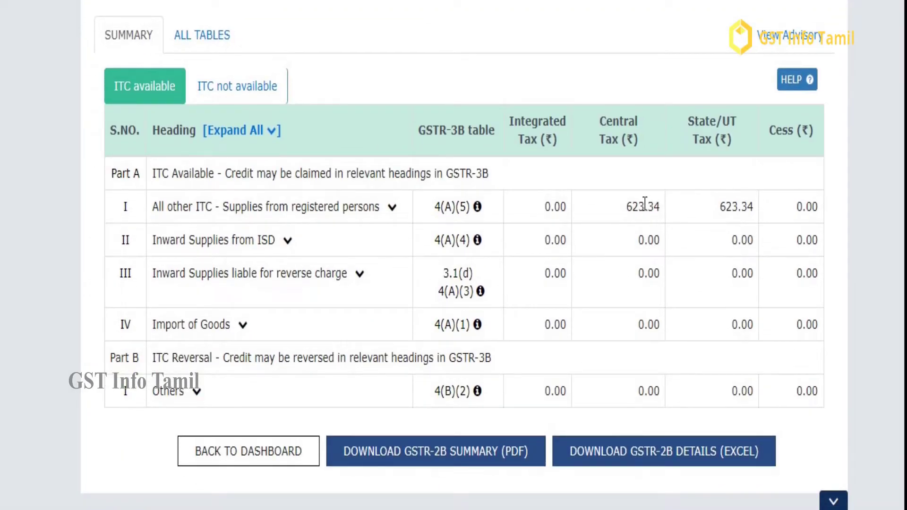
Compare the central and State/UT tax totals on the GSTR-2A workbook's B2B sheet in Excel with the GSTR-2B summary in the browser.
{"action": "key", "text": "alt+Tab"}
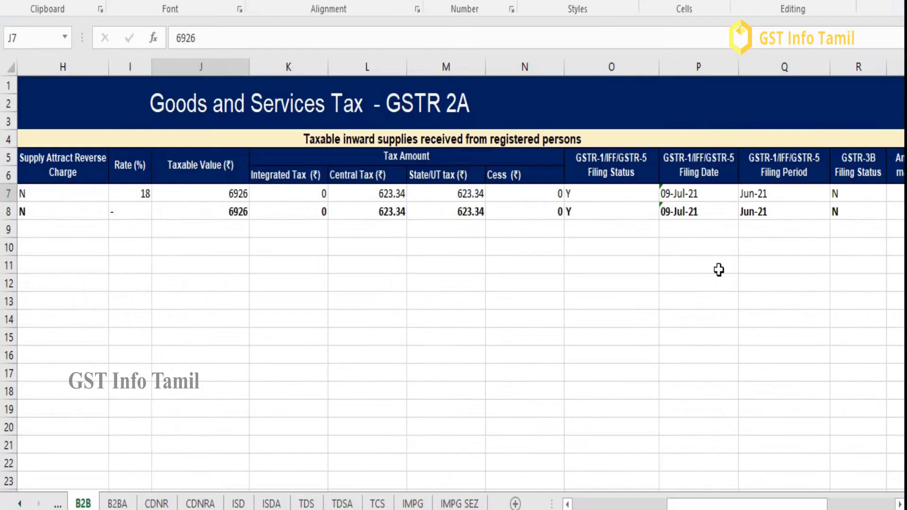
{"action": "left_click", "coordinate": [467, 219]}
{"action": "key", "text": "alt+Tab"}
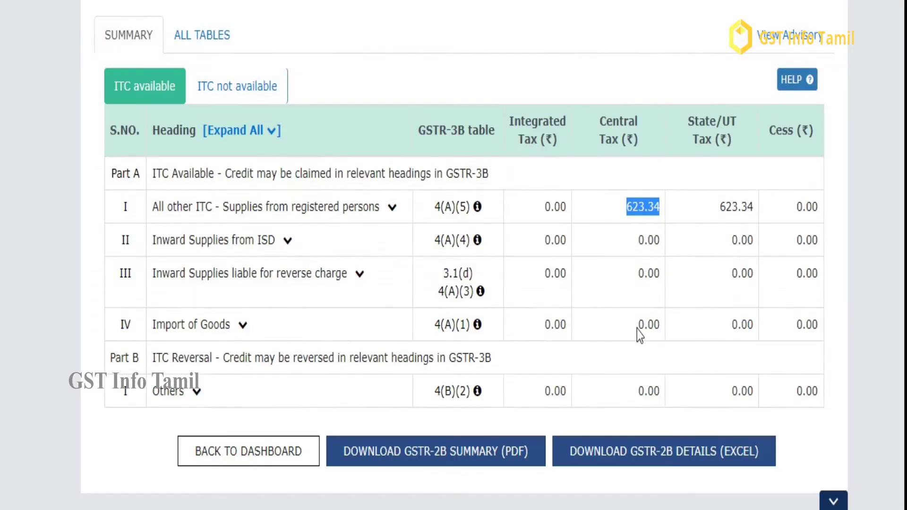
{"action": "left_click", "coordinate": [736, 212]}
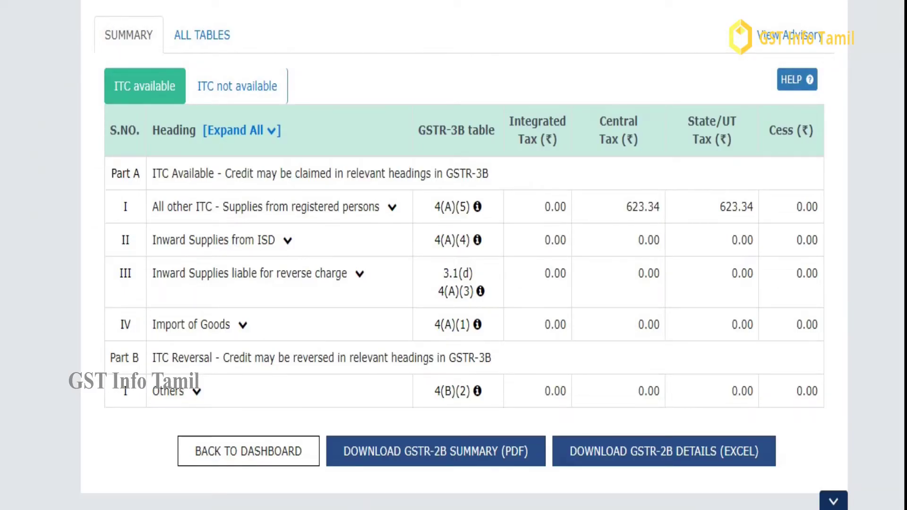
Download the GSTR-2B summary as PDF, save it in the Desktop folder and show its ITC Available Summary.
{"action": "left_click", "coordinate": [472, 465]}
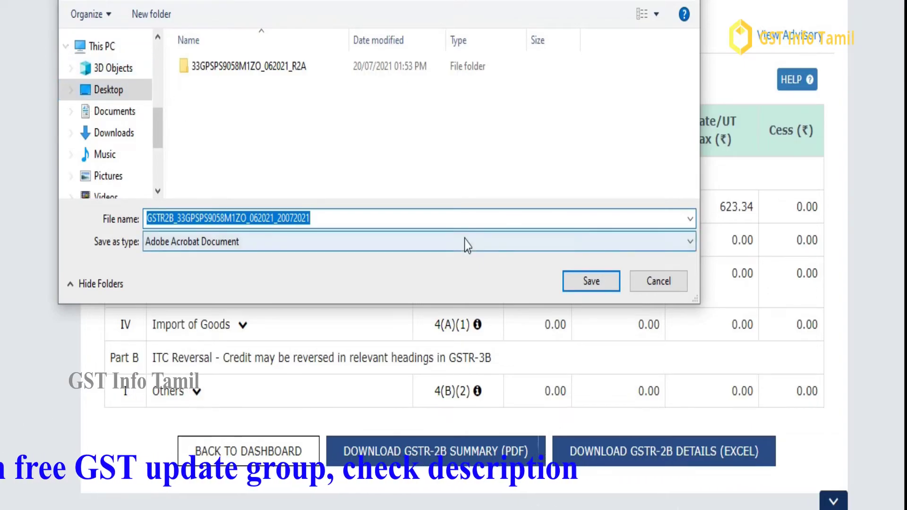
{"action": "left_click", "coordinate": [588, 282]}
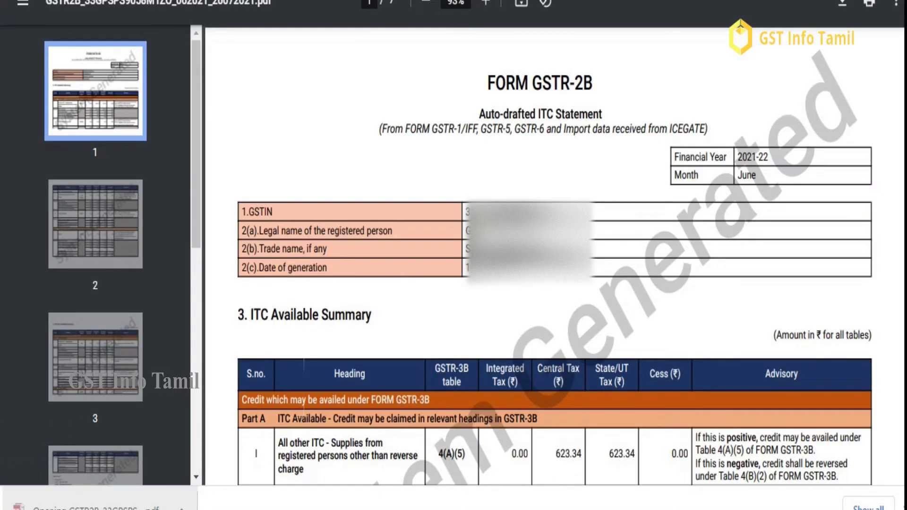
{"action": "scroll", "coordinate": [553, 264], "scroll_direction": "down", "scroll_amount": 7}
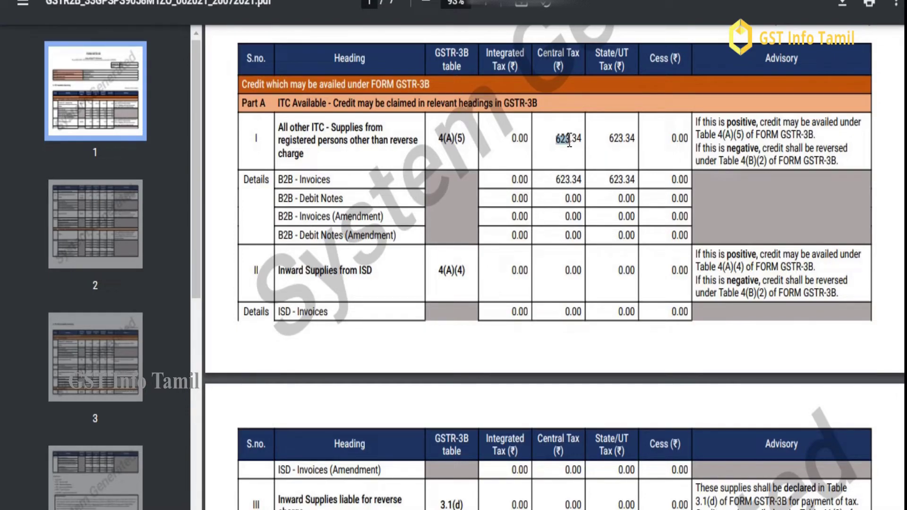
Check the GSTR-2B PDF's B2B tax amounts against the GSTR-2A workbook in Excel, then return to the PDF.
{"action": "key", "text": "alt+Tab"}
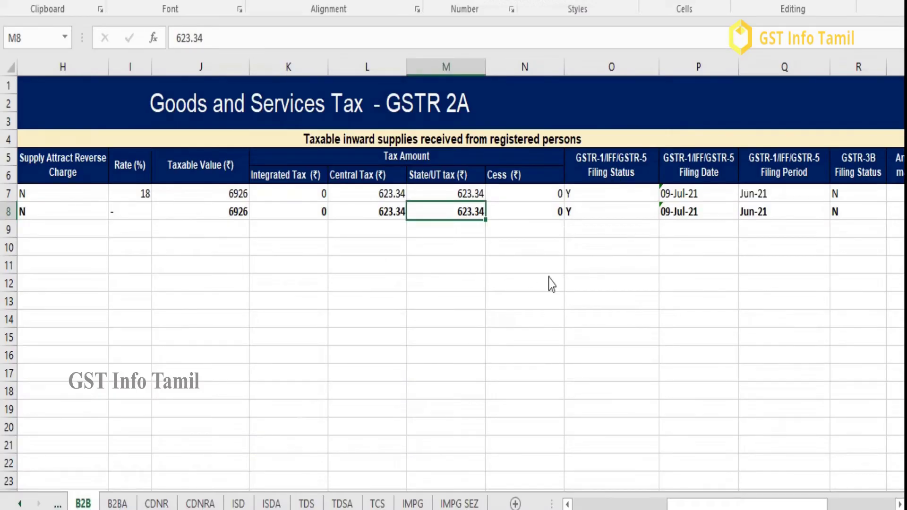
{"action": "key", "text": "alt+Tab"}
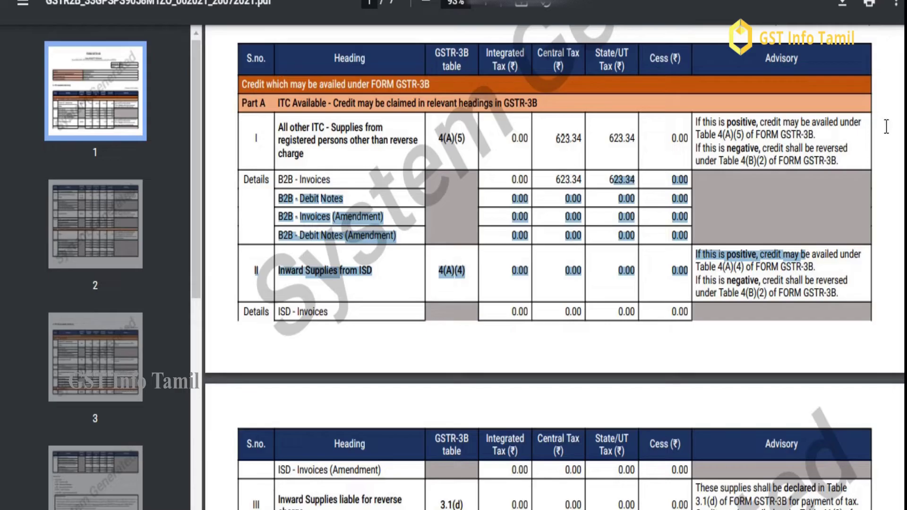
{"action": "left_click", "coordinate": [607, 277]}
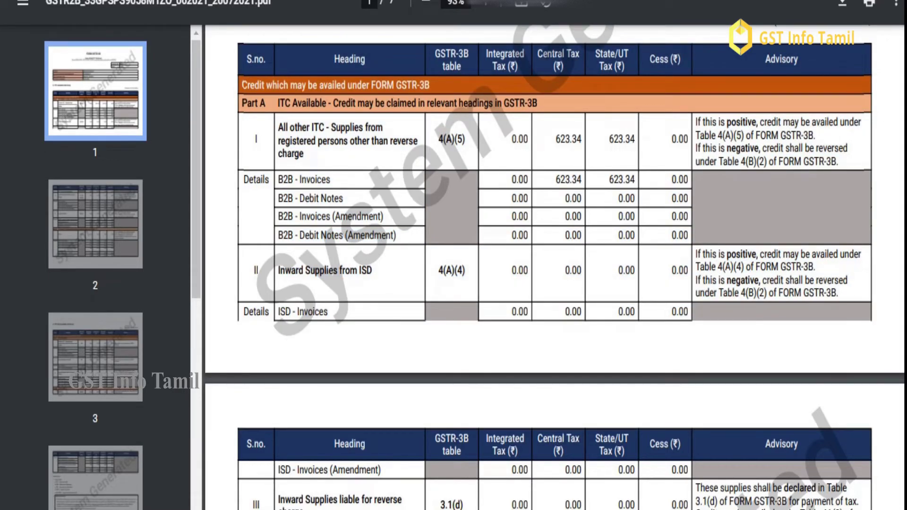
Read through all pages of the GSTR-2B PDF, including ITC reversal, ITC not available and instructions, and return to the ITC Available Summary.
{"action": "scroll", "coordinate": [555, 267], "scroll_direction": "down", "scroll_amount": 15}
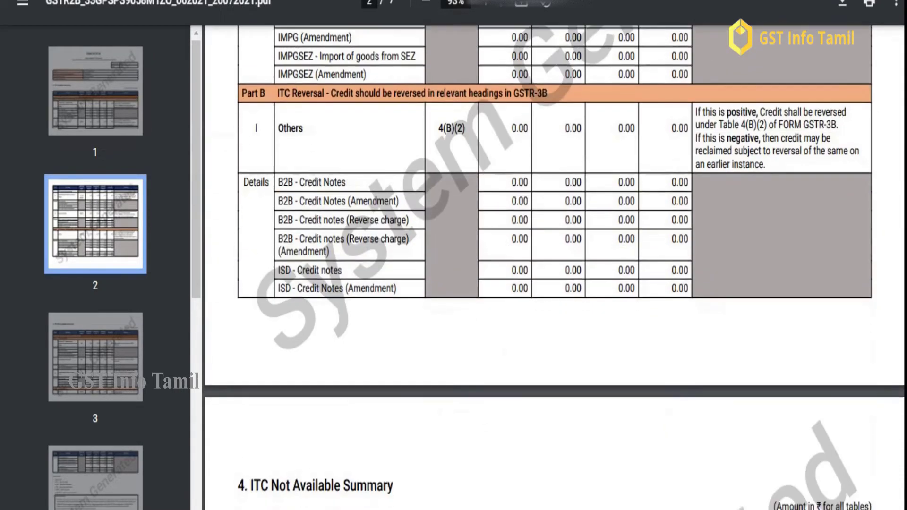
{"action": "scroll", "coordinate": [555, 267], "scroll_direction": "down", "scroll_amount": 8}
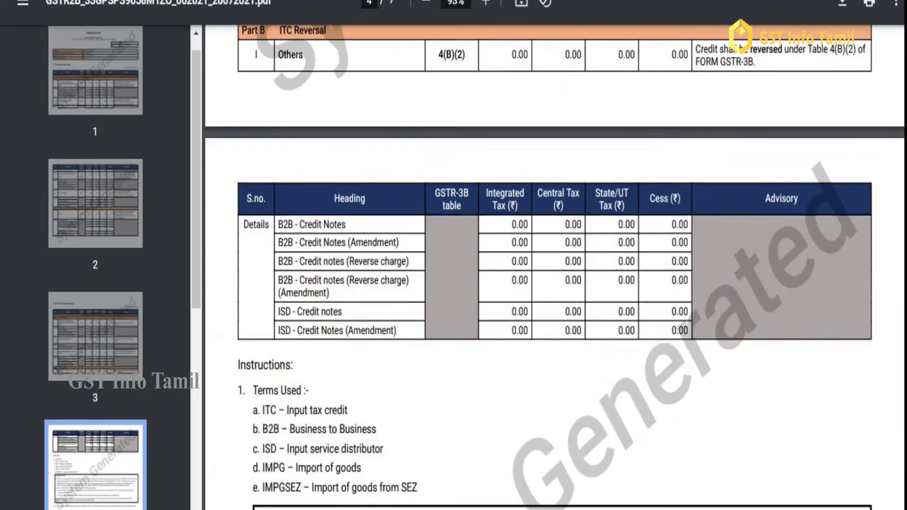
{"action": "scroll", "coordinate": [555, 267], "scroll_direction": "down", "scroll_amount": 10}
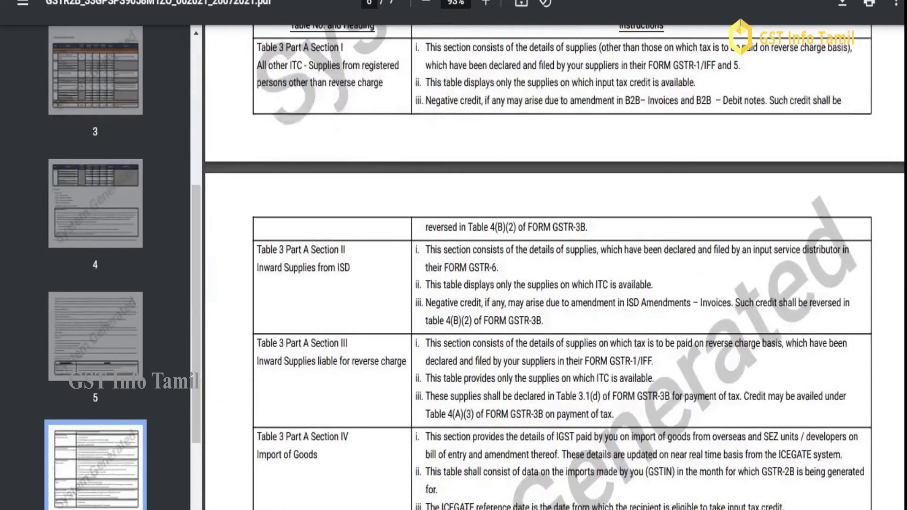
{"action": "scroll", "coordinate": [555, 267], "scroll_direction": "down", "scroll_amount": 10}
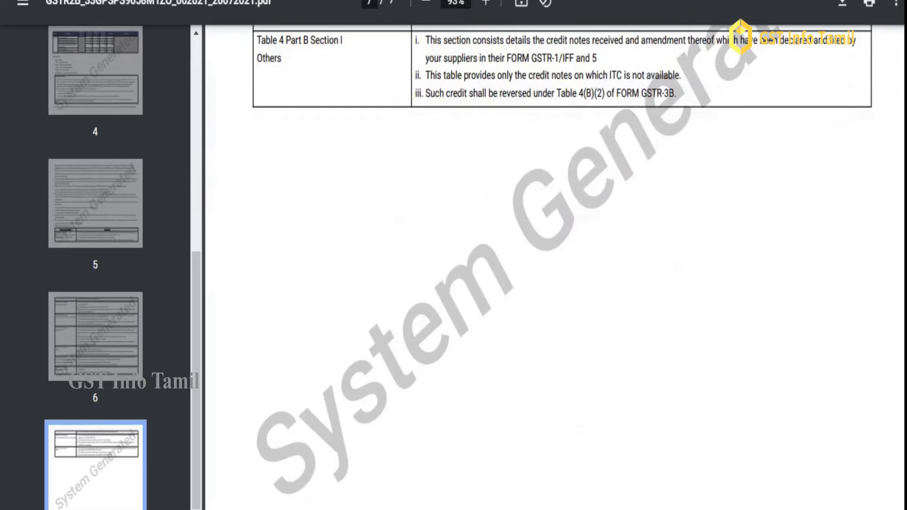
{"action": "key", "text": "Home"}
{"action": "scroll", "coordinate": [555, 267], "scroll_direction": "down", "scroll_amount": 4}
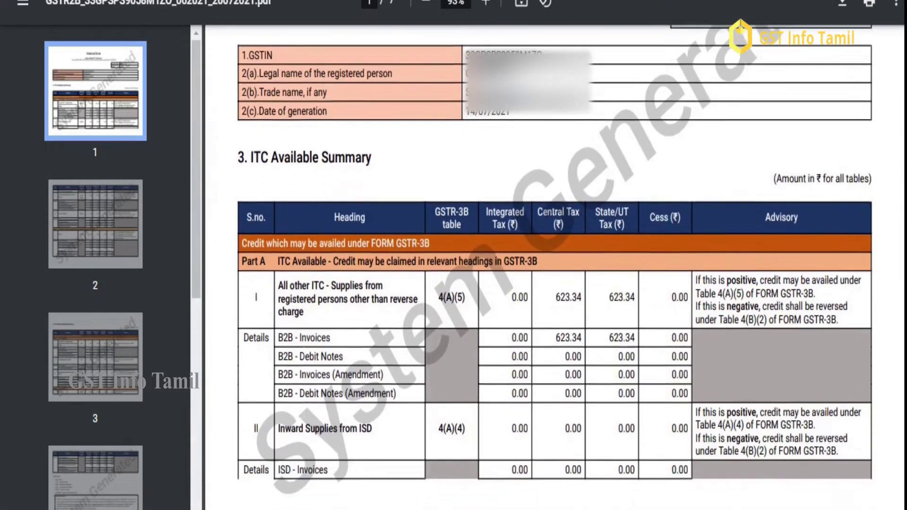
{"action": "scroll", "coordinate": [555, 267], "scroll_direction": "down", "scroll_amount": 2}
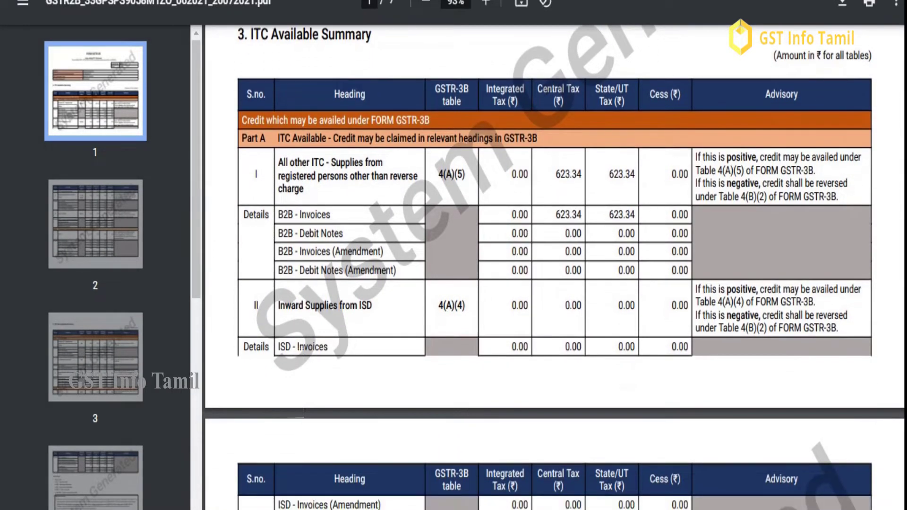
{"action": "scroll", "coordinate": [554, 267], "scroll_direction": "up", "scroll_amount": 2}
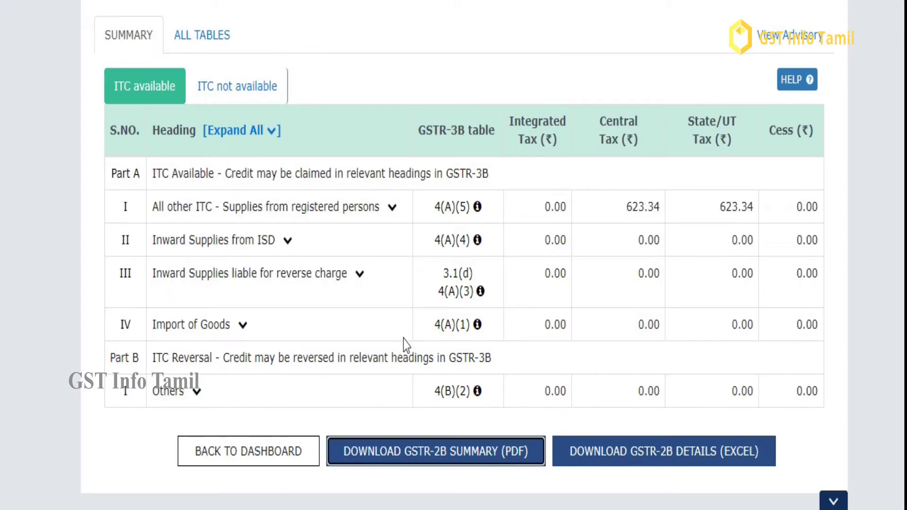
Leave GSTR-2B, start the June GSTR-3B monthly return as a non-Nil return and dismiss the system generated summary.
{"action": "left_click", "coordinate": [222, 451]}
{"action": "scroll", "coordinate": [903, 245], "scroll_direction": "down", "scroll_amount": 1}
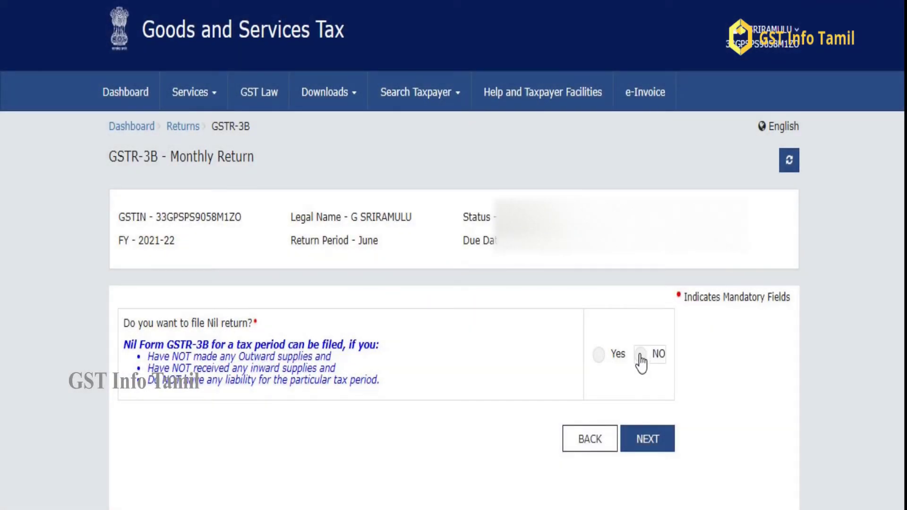
{"action": "left_click", "coordinate": [650, 448]}
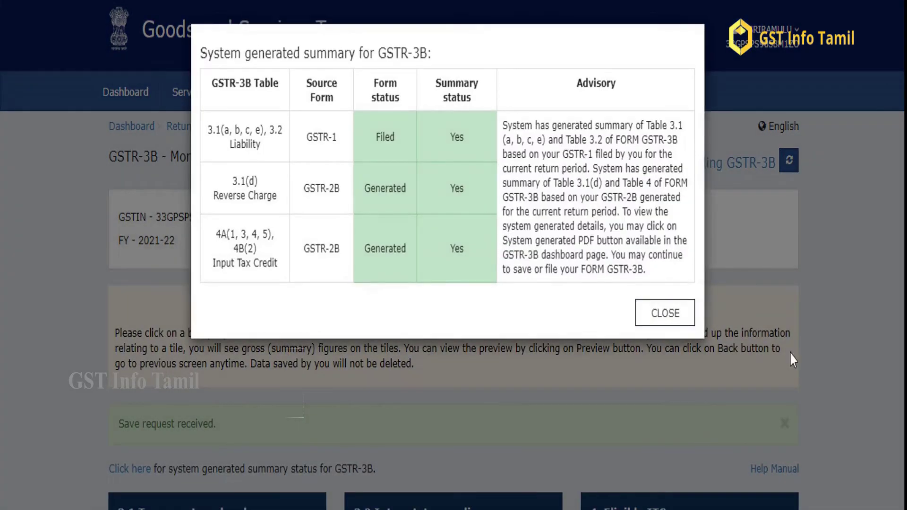
{"action": "left_click", "coordinate": [671, 322]}
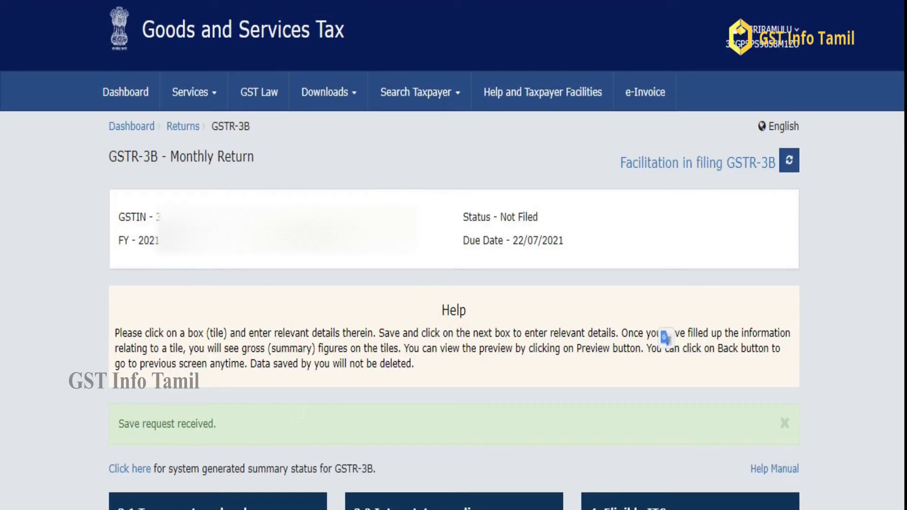
Check the amounts on the GSTR-3B table tiles and open table 4, Eligible ITC, to examine its auto-drafted values.
{"action": "scroll", "coordinate": [665, 338], "scroll_direction": "down", "scroll_amount": 7}
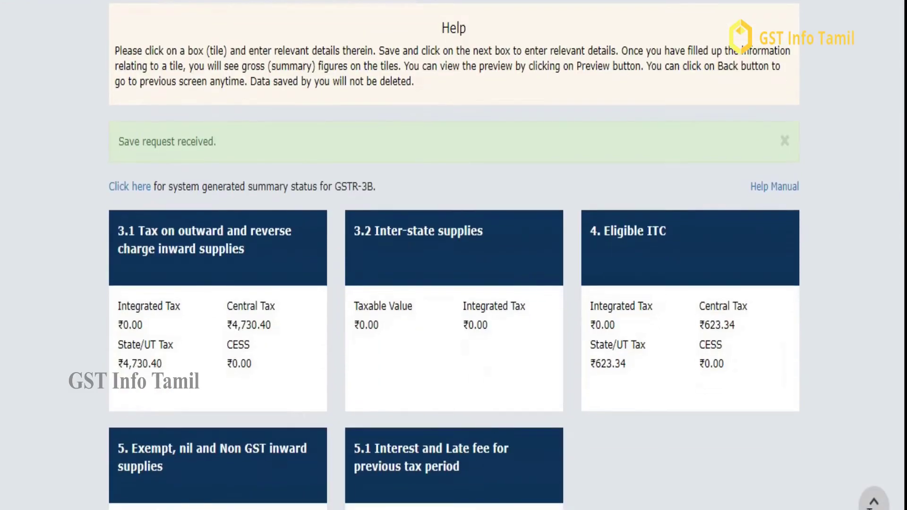
{"action": "scroll", "coordinate": [454, 255], "scroll_direction": "down", "scroll_amount": 2}
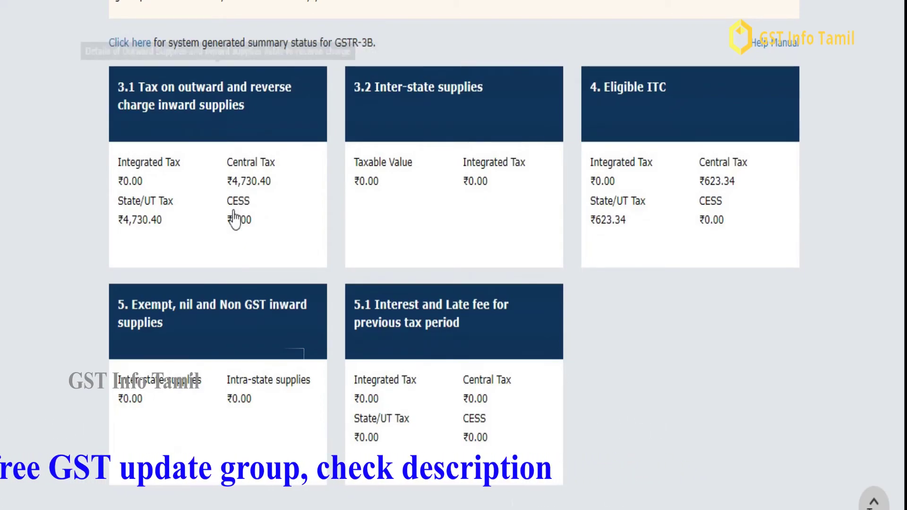
{"action": "left_click", "coordinate": [658, 245]}
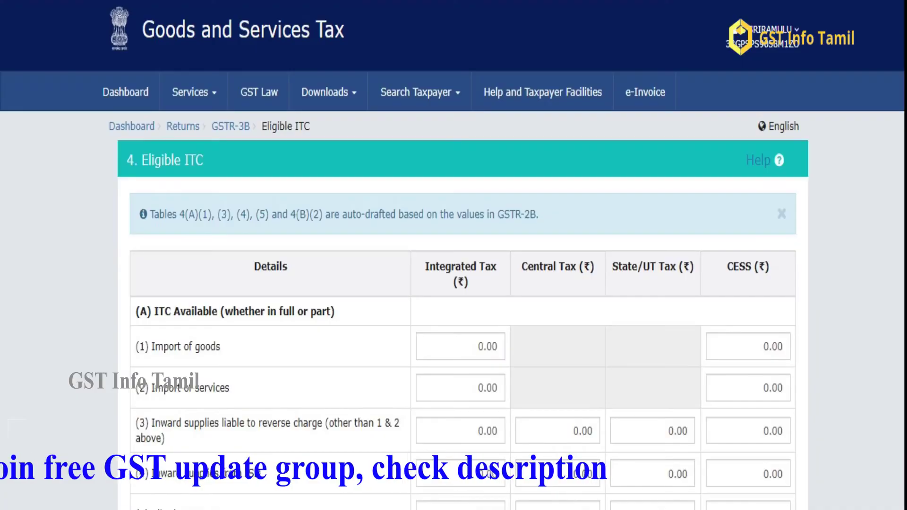
{"action": "scroll", "coordinate": [464, 255], "scroll_direction": "down", "scroll_amount": 6}
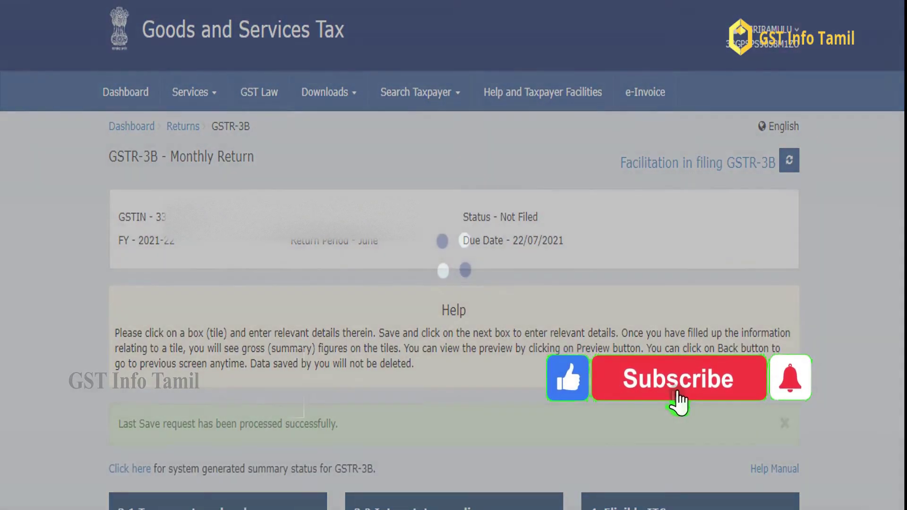
Review the GSTR-3B page from the table tiles to the filing instructions, then go back to the Nil return question.
{"action": "scroll", "coordinate": [454, 255], "scroll_direction": "down", "scroll_amount": 5}
{"action": "scroll", "coordinate": [454, 255], "scroll_direction": "down", "scroll_amount": 3}
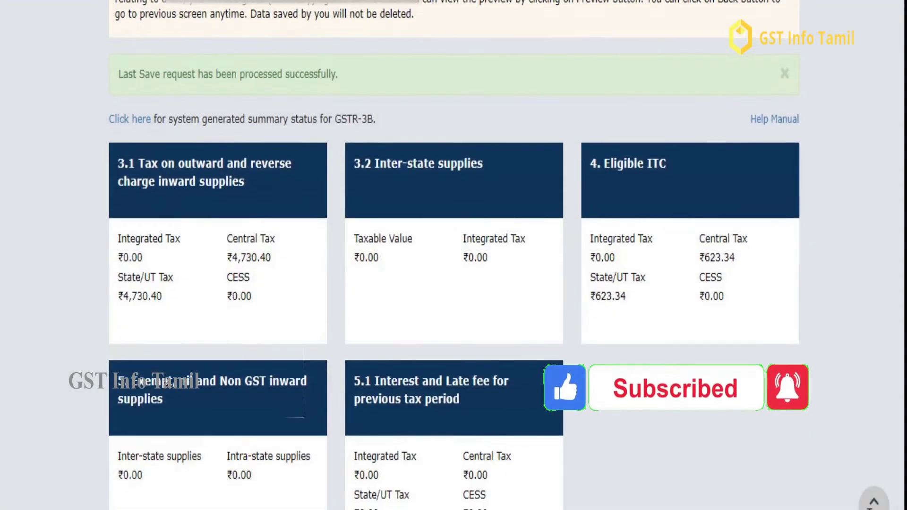
{"action": "scroll", "coordinate": [454, 255], "scroll_direction": "down", "scroll_amount": 5}
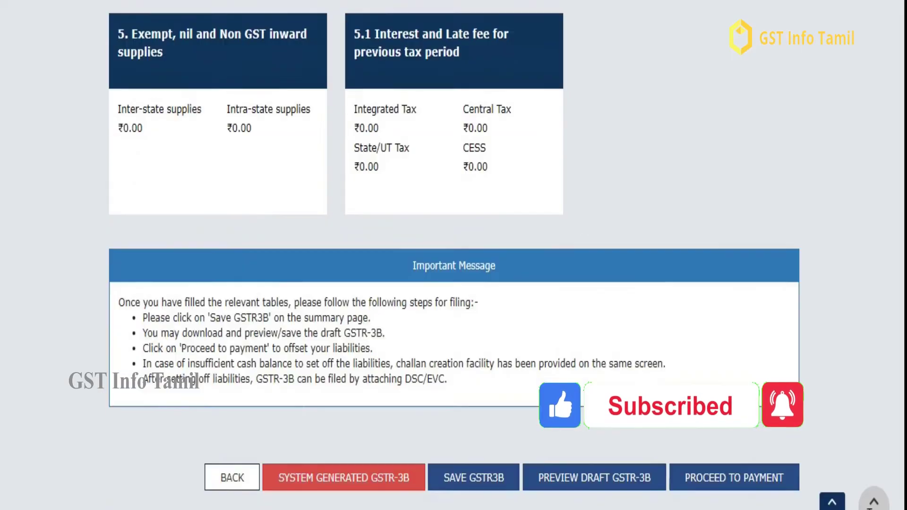
{"action": "scroll", "coordinate": [454, 255], "scroll_direction": "up", "scroll_amount": 4}
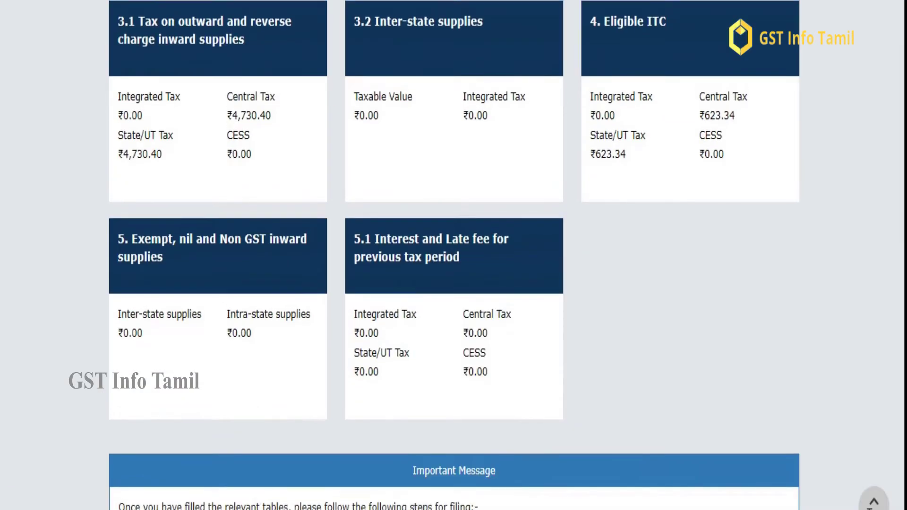
{"action": "scroll", "coordinate": [454, 255], "scroll_direction": "up", "scroll_amount": 6}
{"action": "scroll", "coordinate": [454, 255], "scroll_direction": "up", "scroll_amount": 4}
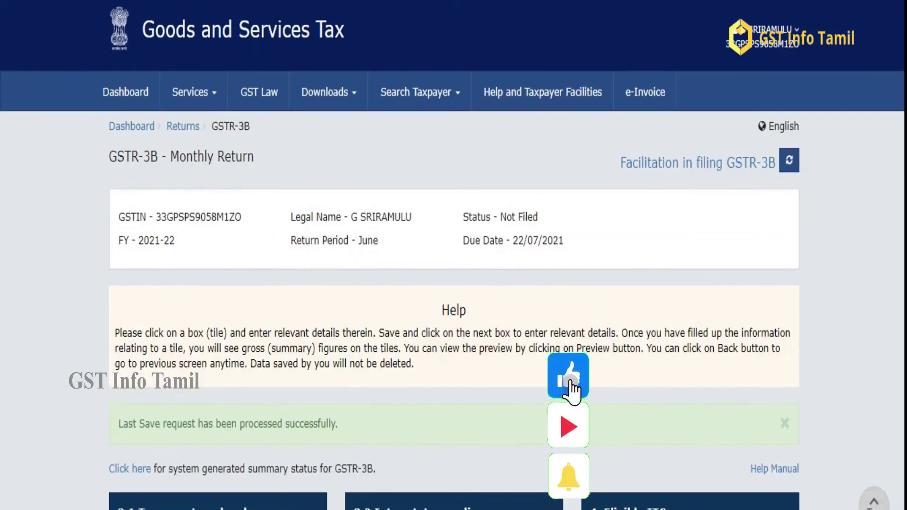
{"action": "scroll", "coordinate": [453, 255], "scroll_direction": "down", "scroll_amount": 7}
{"action": "scroll", "coordinate": [897, 307], "scroll_direction": "down", "scroll_amount": 8}
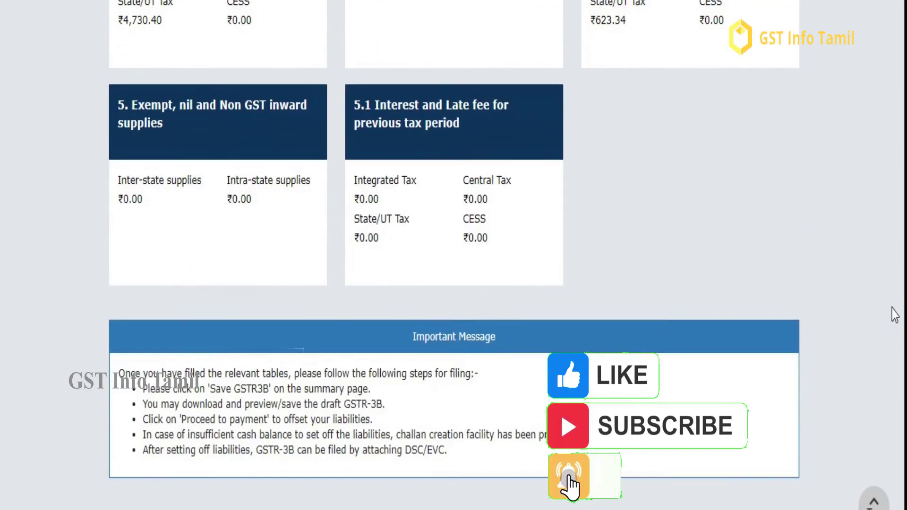
{"action": "left_click", "coordinate": [245, 430]}
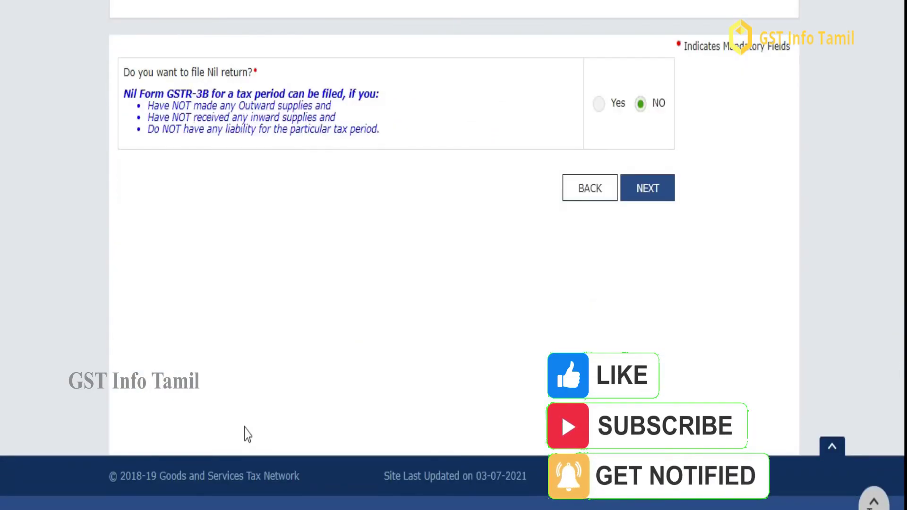
Leave the GSTR-3B return and search File Returns for Quarter 1 (Apr - Jun), June 2021-22, to review the available return tiles.
{"action": "left_click", "coordinate": [566, 194]}
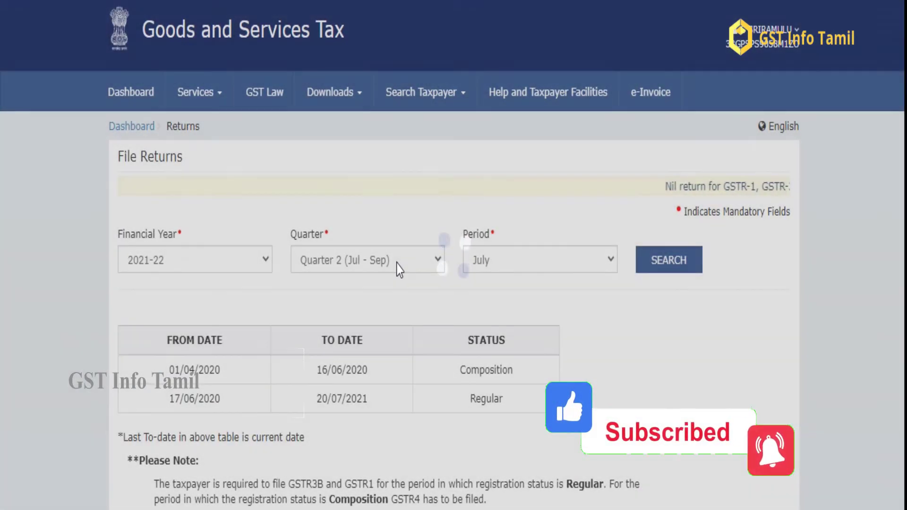
{"action": "left_click", "coordinate": [397, 264]}
{"action": "left_click", "coordinate": [384, 282]}
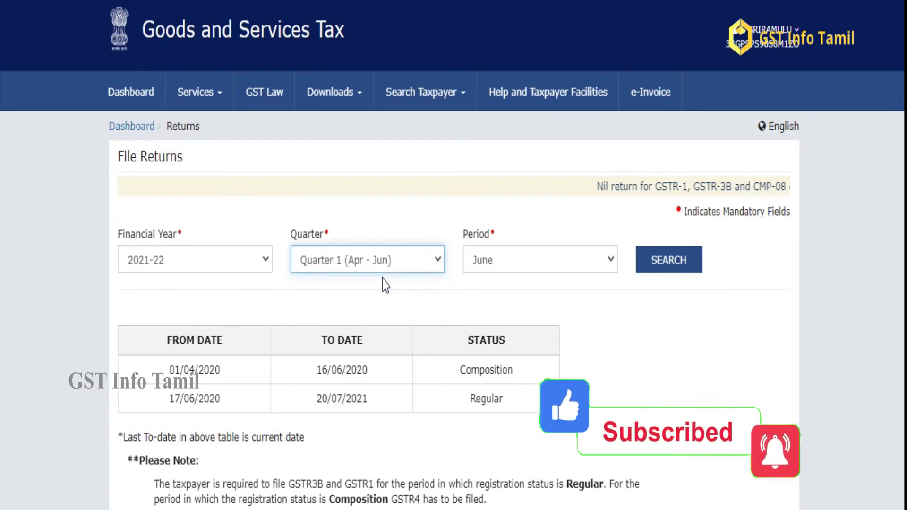
{"action": "left_click", "coordinate": [669, 260]}
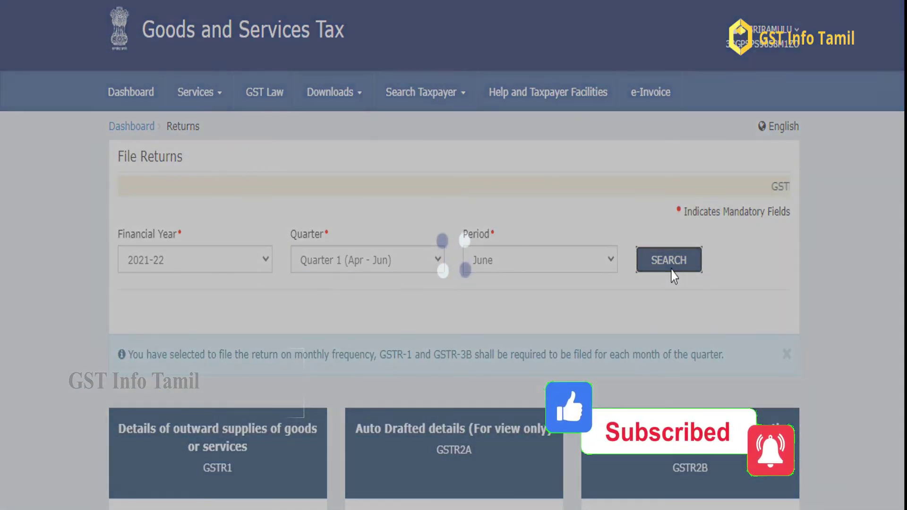
{"action": "scroll", "coordinate": [673, 279], "scroll_direction": "down", "scroll_amount": 5}
{"action": "scroll", "coordinate": [454, 255], "scroll_direction": "down", "scroll_amount": 4}
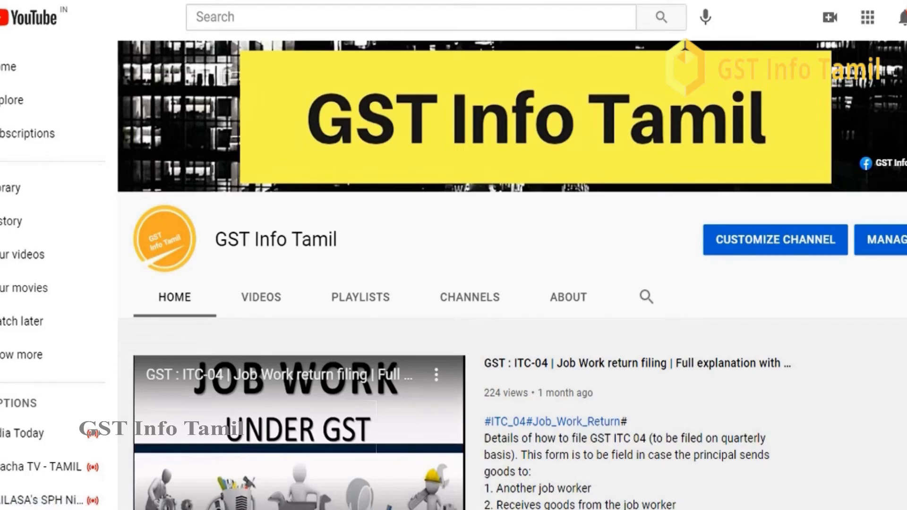
Switch to YouTube and look through the featured video, uploads and popular uploads on the GST Info Tamil channel's home page.
{"action": "scroll", "coordinate": [512, 273], "scroll_direction": "down", "scroll_amount": 1}
{"action": "scroll", "coordinate": [512, 274], "scroll_direction": "down", "scroll_amount": 4}
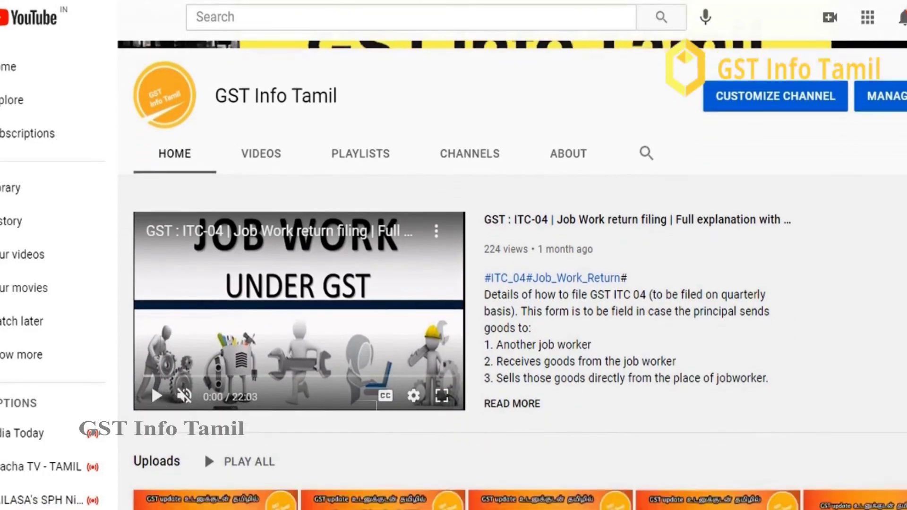
{"action": "scroll", "coordinate": [512, 274], "scroll_direction": "down", "scroll_amount": 4}
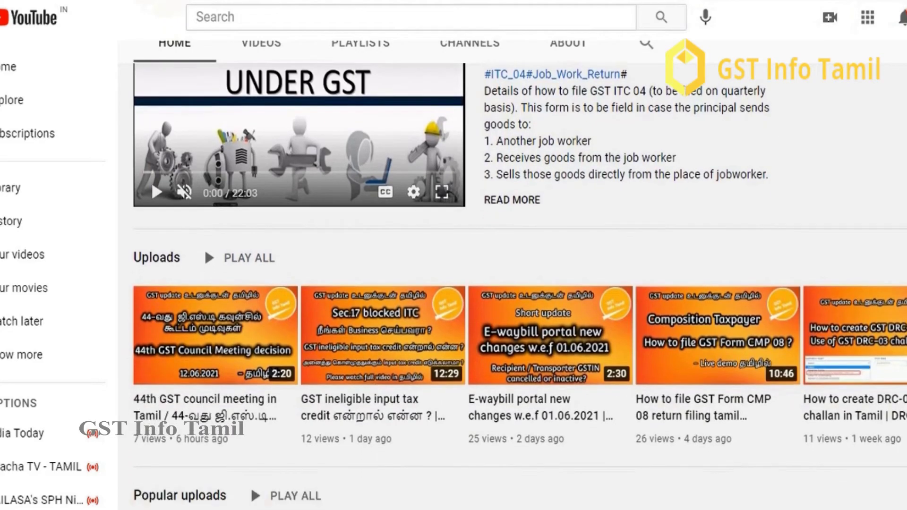
{"action": "scroll", "coordinate": [512, 273], "scroll_direction": "down", "scroll_amount": 2}
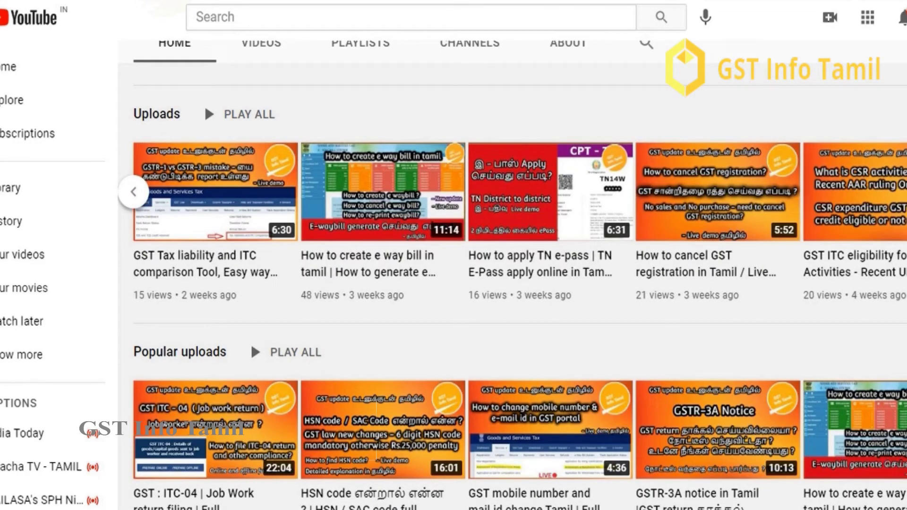
{"action": "scroll", "coordinate": [512, 283], "scroll_direction": "up", "scroll_amount": 1}
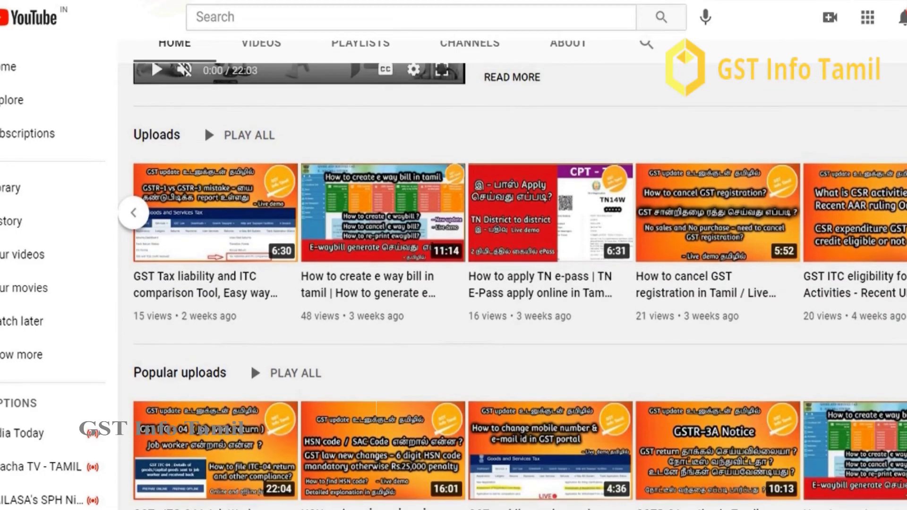
{"action": "scroll", "coordinate": [512, 283], "scroll_direction": "down", "scroll_amount": 2}
{"action": "scroll", "coordinate": [251, 307], "scroll_direction": "up", "scroll_amount": 1}
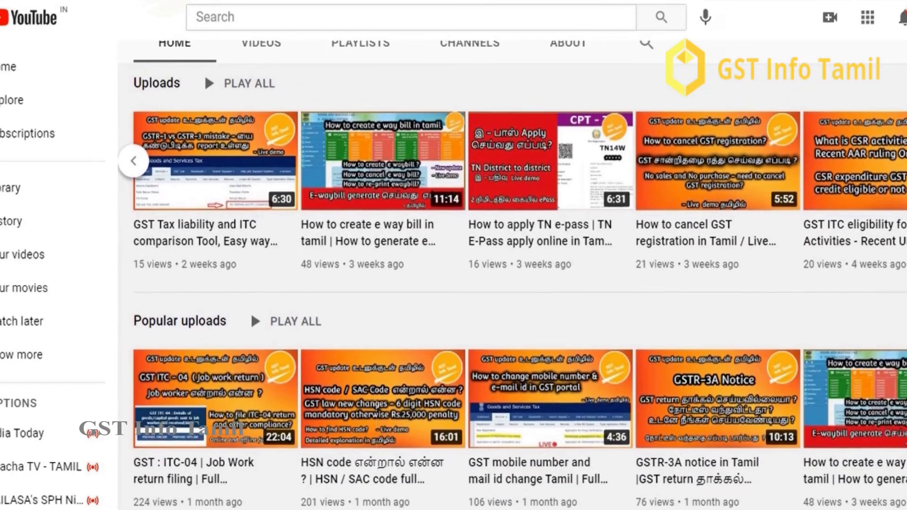
Open the GST Info Tamil channel's full list of videos and look through its uploads.
{"action": "left_click", "coordinate": [265, 45]}
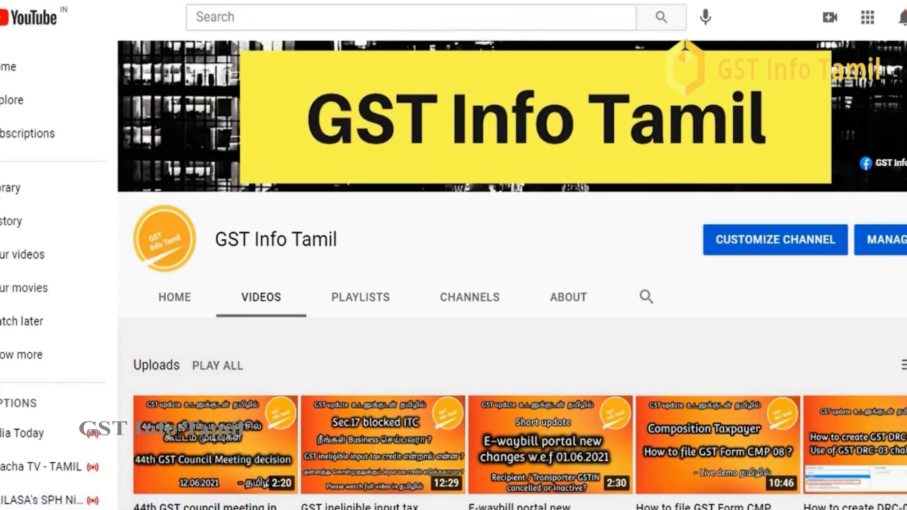
{"action": "scroll", "coordinate": [685, 45], "scroll_direction": "down", "scroll_amount": 2}
{"action": "scroll", "coordinate": [512, 275], "scroll_direction": "down", "scroll_amount": 4}
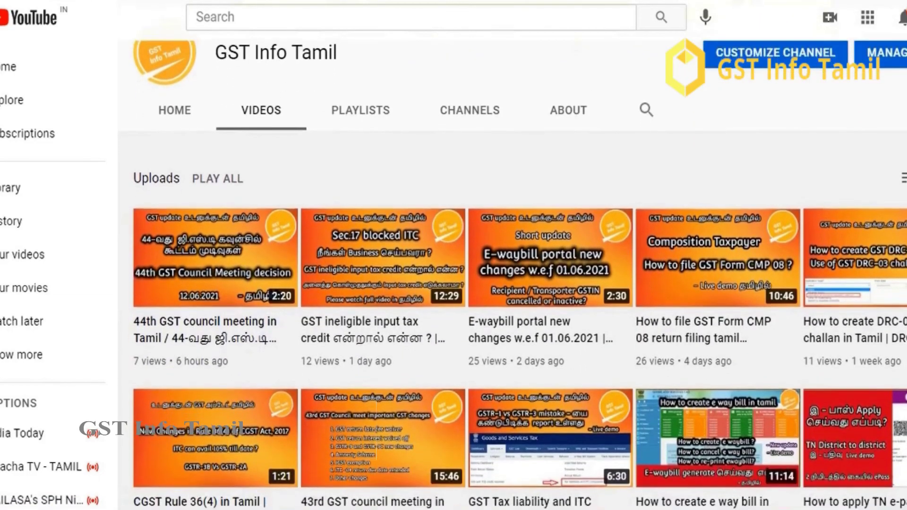
{"action": "scroll", "coordinate": [512, 275], "scroll_direction": "down", "scroll_amount": 5}
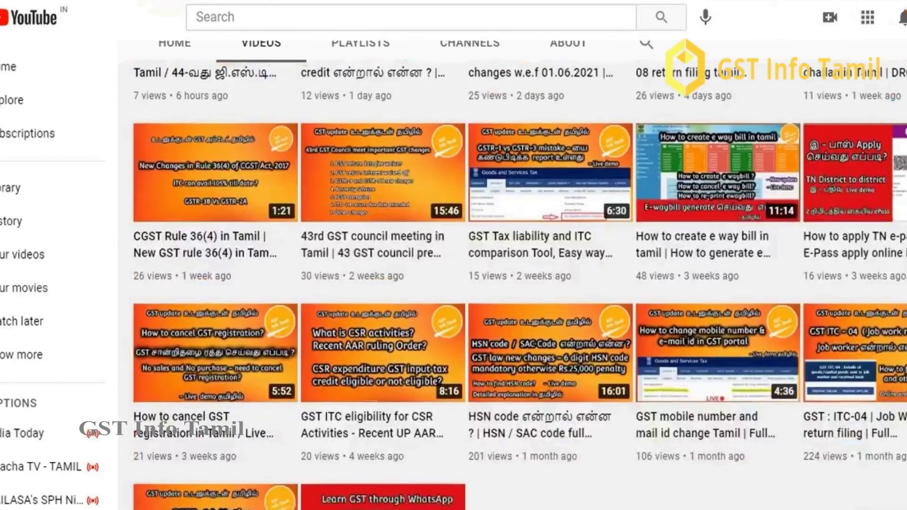
{"action": "scroll", "coordinate": [512, 275], "scroll_direction": "up", "scroll_amount": 2}
{"action": "scroll", "coordinate": [512, 275], "scroll_direction": "down", "scroll_amount": 1}
{"action": "scroll", "coordinate": [520, 284], "scroll_direction": "up", "scroll_amount": 1}
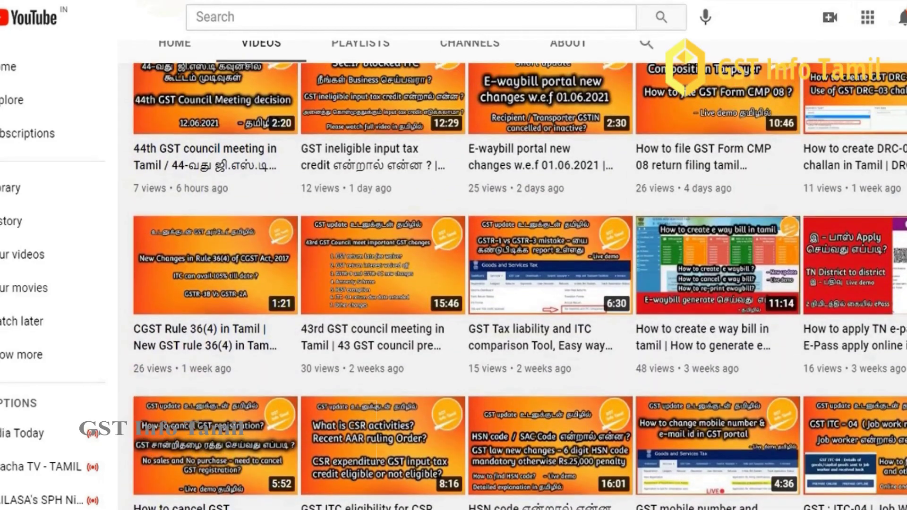
{"action": "scroll", "coordinate": [520, 284], "scroll_direction": "up", "scroll_amount": 2}
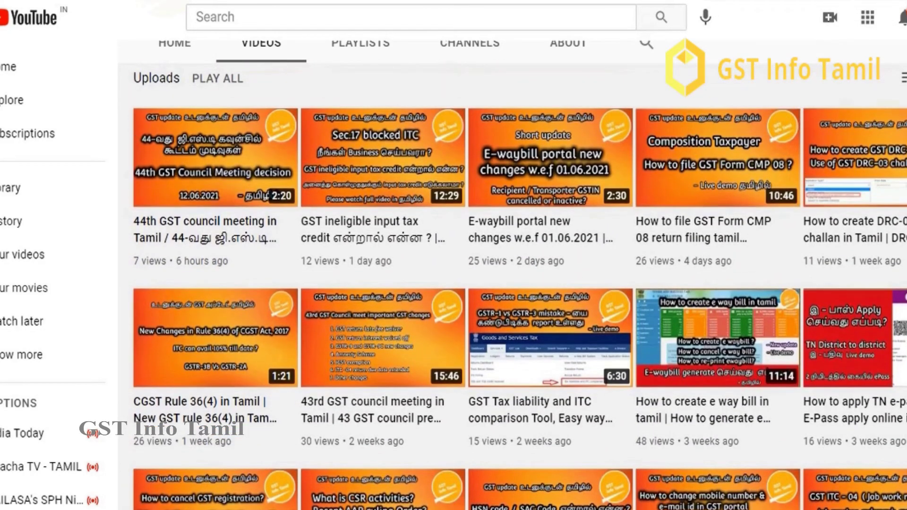
{"action": "scroll", "coordinate": [520, 284], "scroll_direction": "down", "scroll_amount": 1}
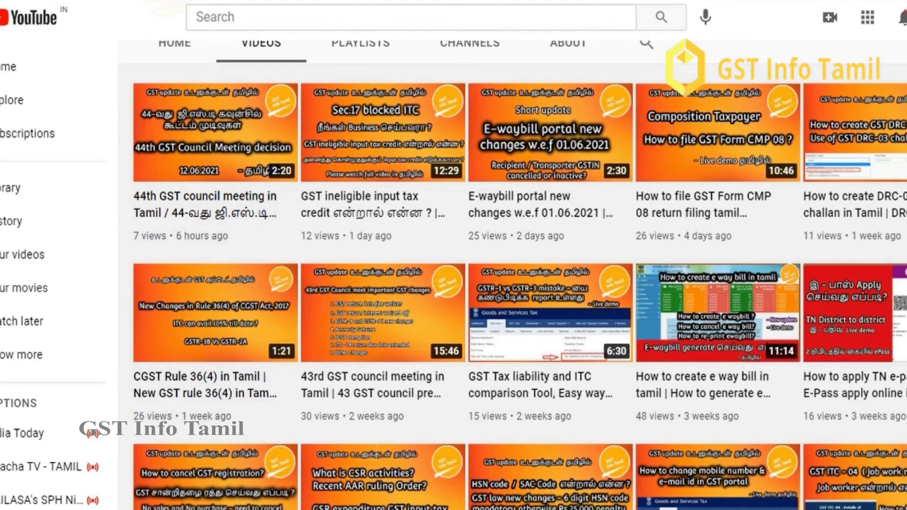
{"action": "right_click", "coordinate": [757, 245]}
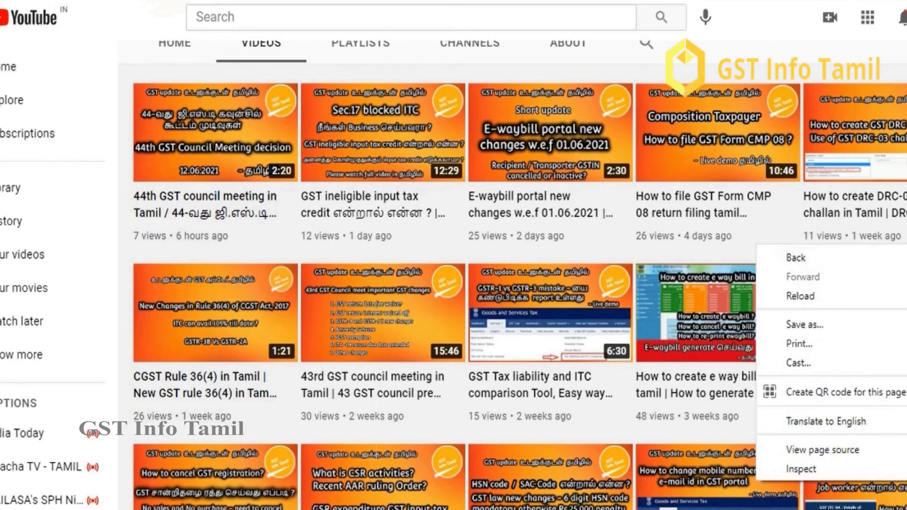
{"action": "key", "text": "Escape"}
{"action": "scroll", "coordinate": [686, 45], "scroll_direction": "up", "scroll_amount": 5}
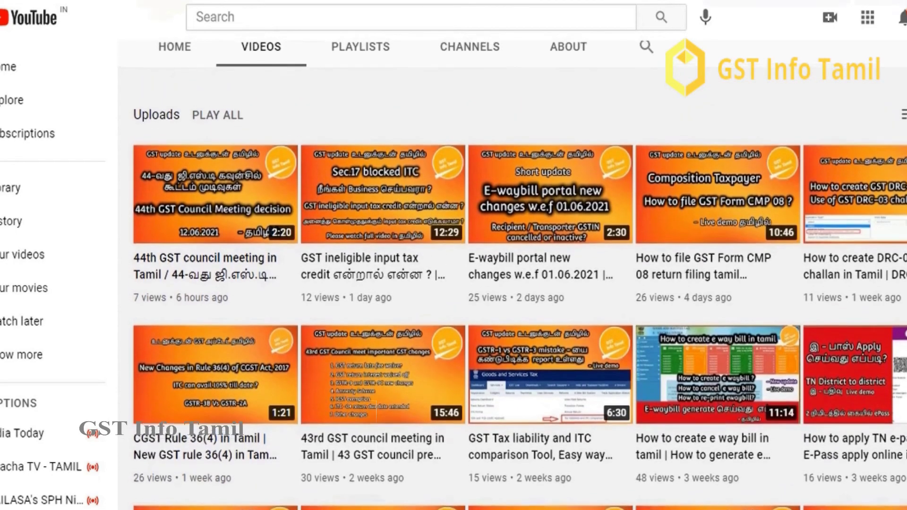